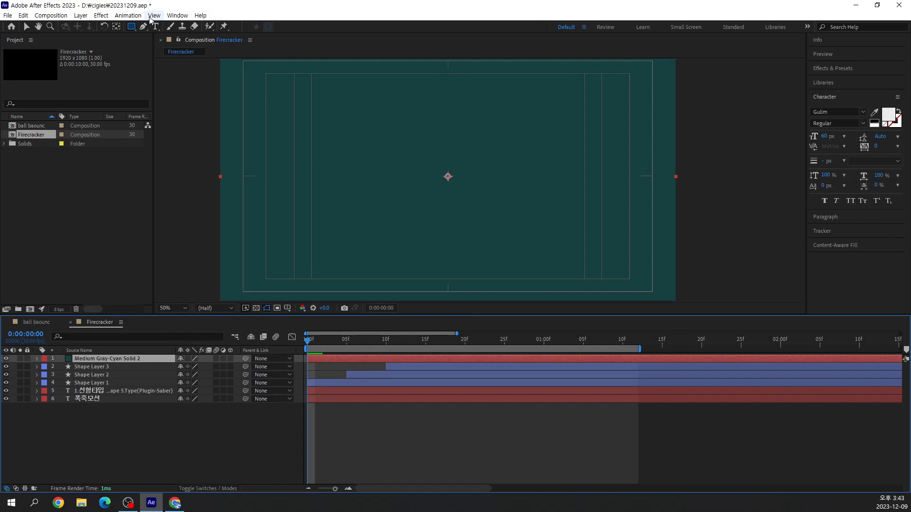
Draw a square mask on the Medium Gray-Cyan Solid 2 layer, just left of the composition's centre
left_click_drag(363, 142, 431, 211)
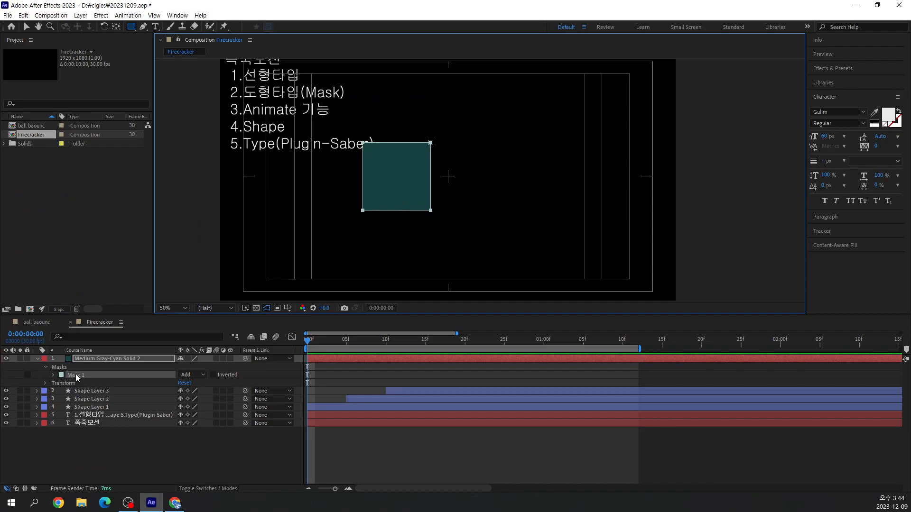
key("Delete")
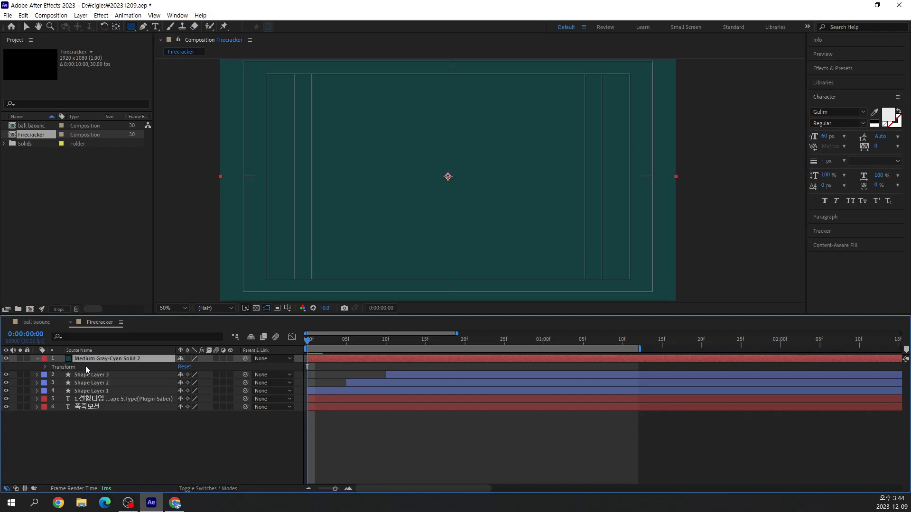
left_click_drag(343, 151, 415, 224)
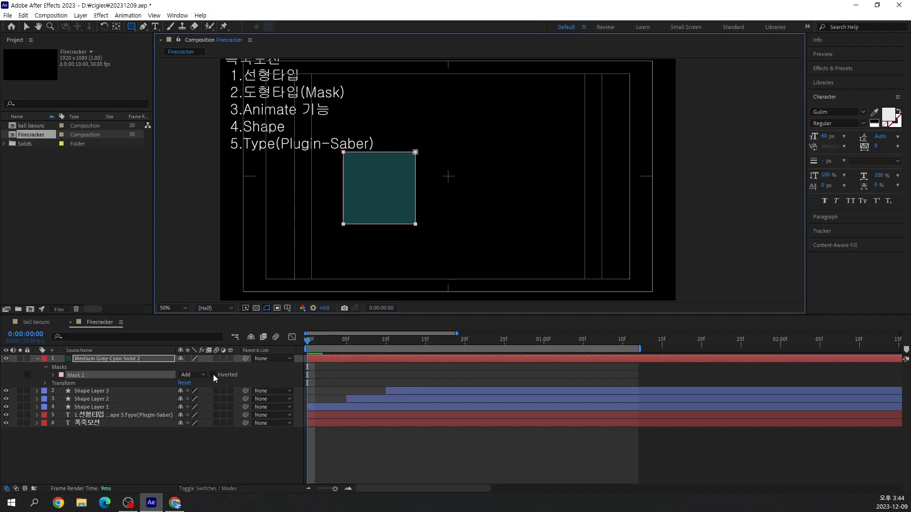
Try inverting Mask 1 on the solid layer, and turn the inversion off again
left_click(213, 375)
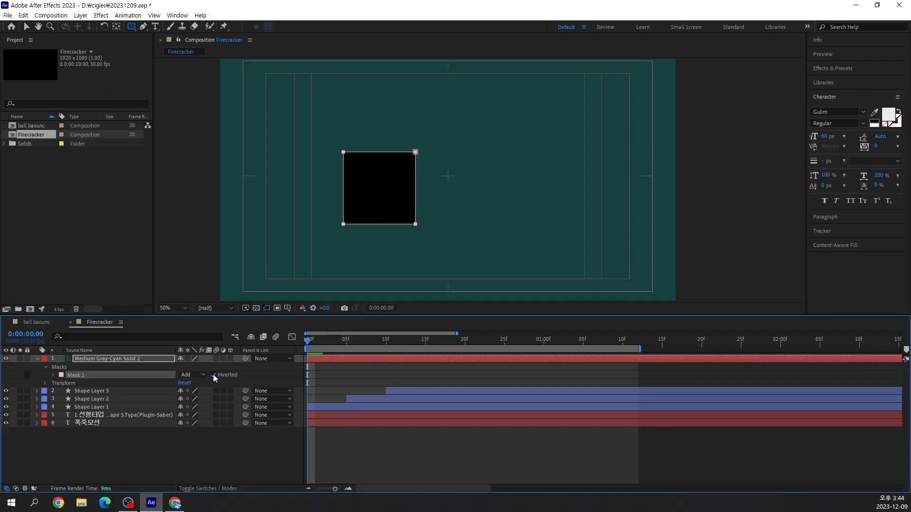
left_click(213, 374)
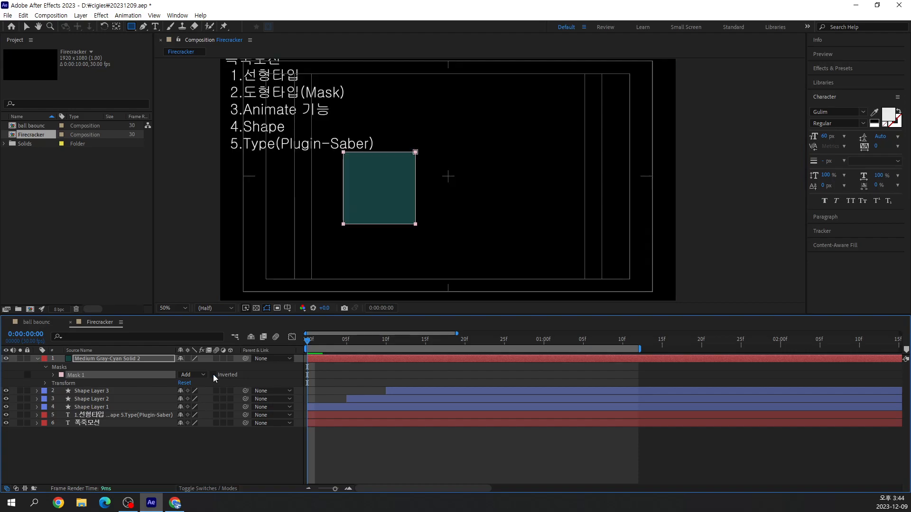
left_click(213, 375)
left_click(213, 375)
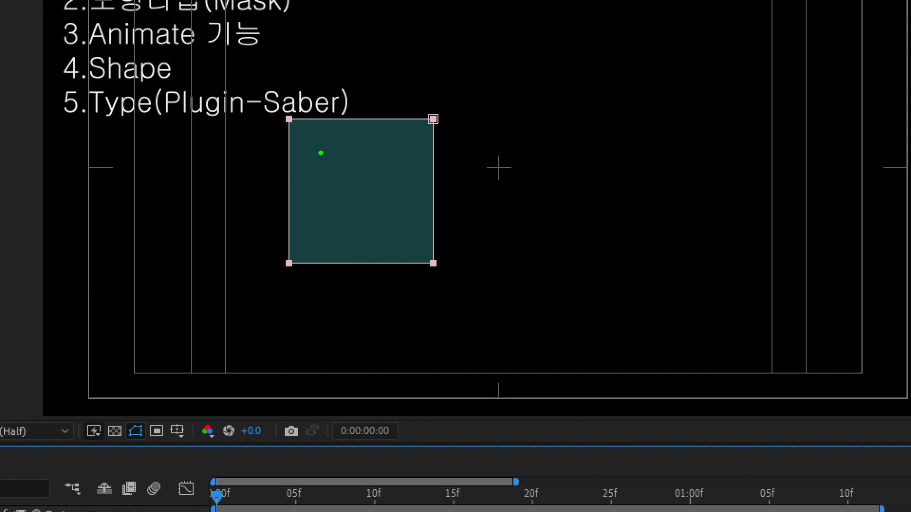
left_click_drag(313, 135, 413, 234)
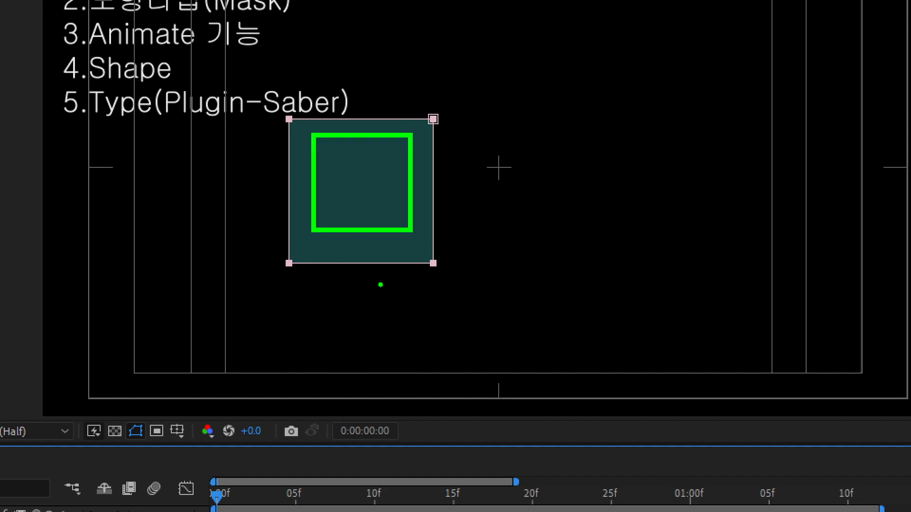
key("Escape")
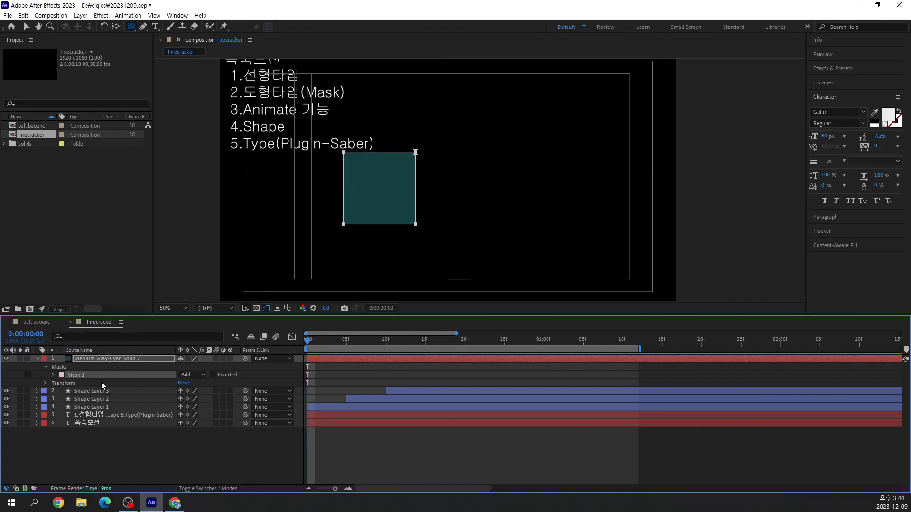
Duplicate Mask 1 on the Medium Gray-Cyan Solid 2 layer
left_click(23, 16)
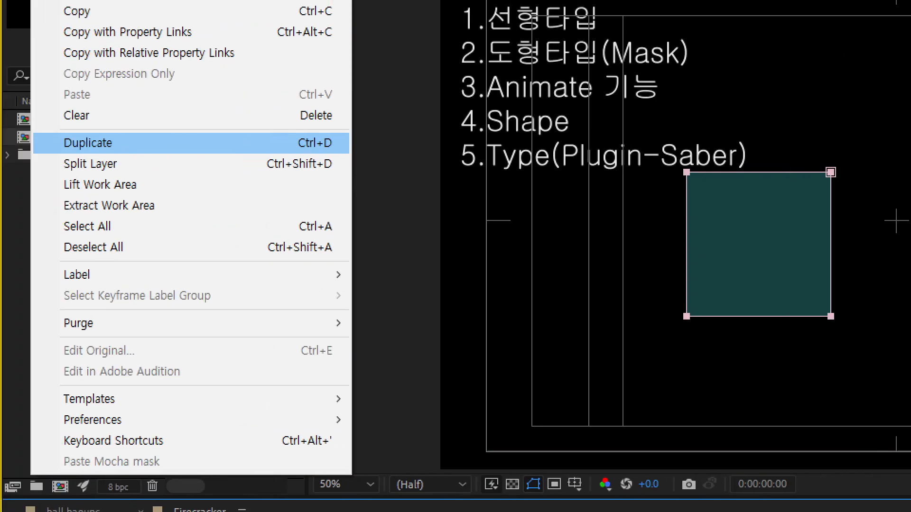
left_click(75, 125)
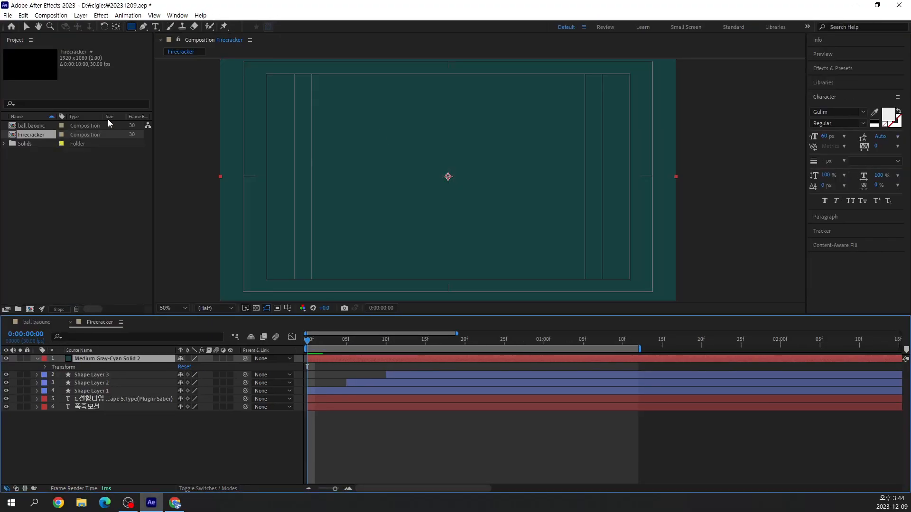
key("ctrl+z")
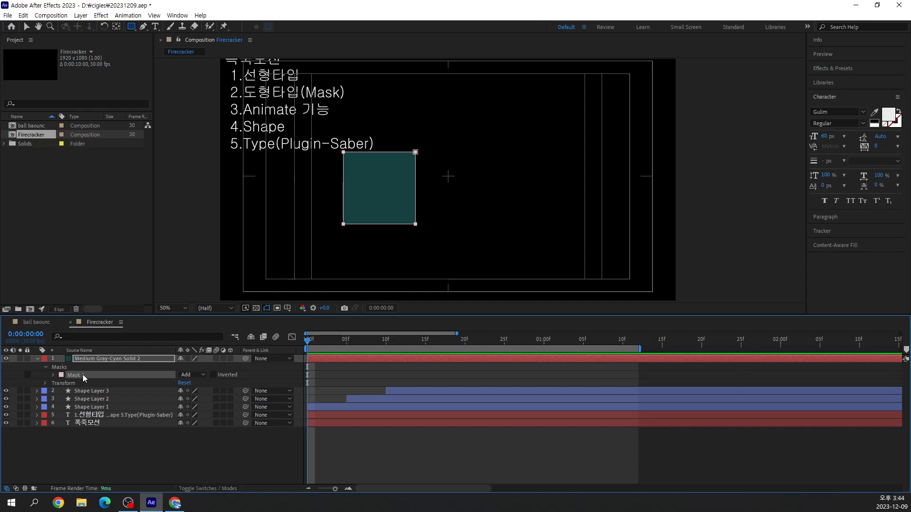
key("ctrl+d")
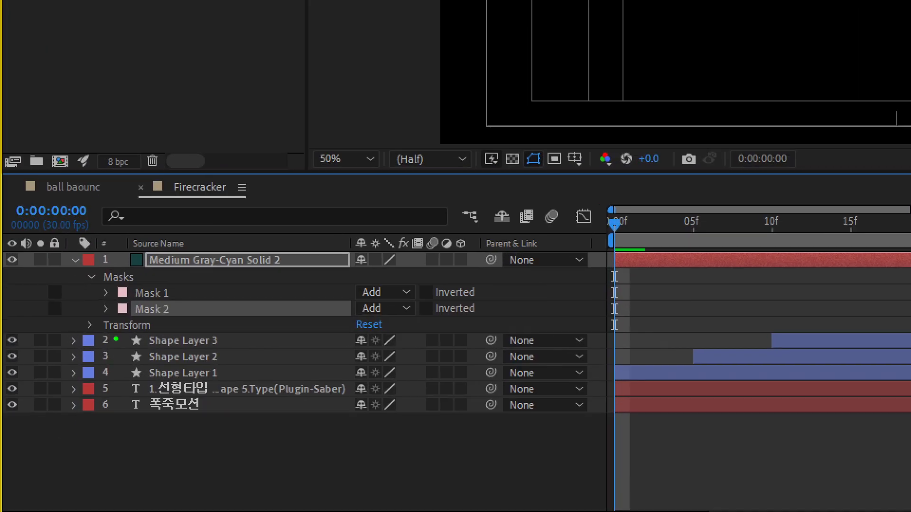
left_click_drag(96, 296, 180, 323)
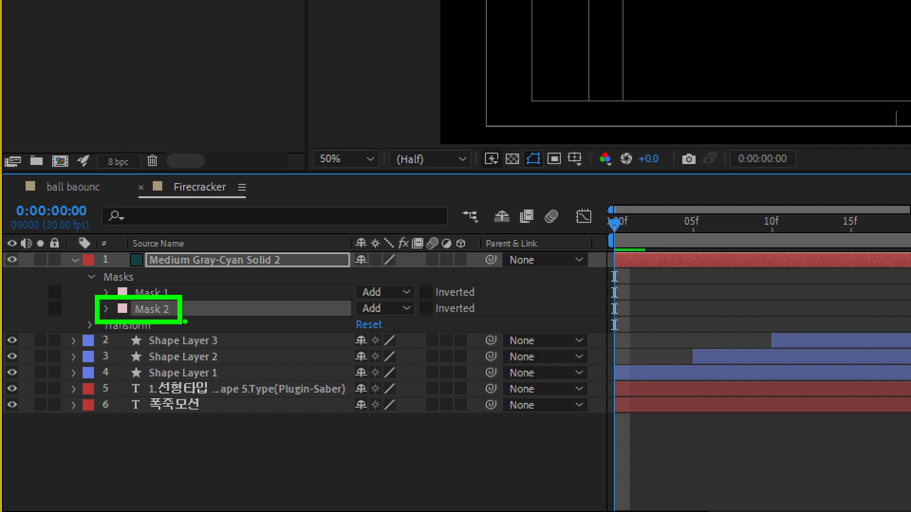
left_click_drag(347, 275, 423, 328)
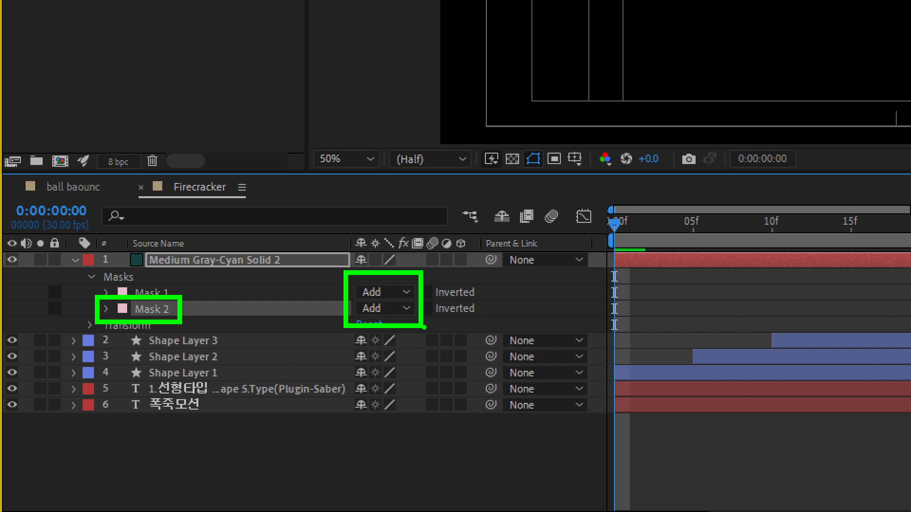
key("Escape")
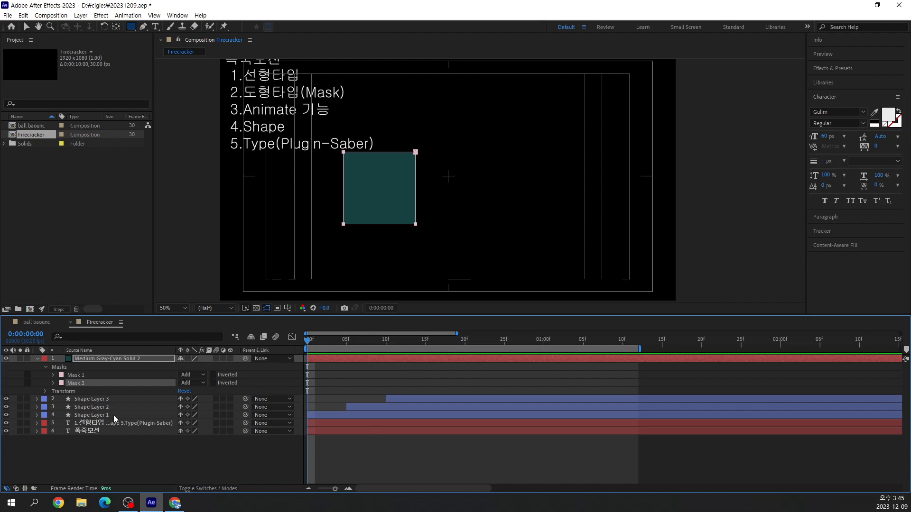
left_click(54, 382)
left_click(53, 383)
left_click(120, 375)
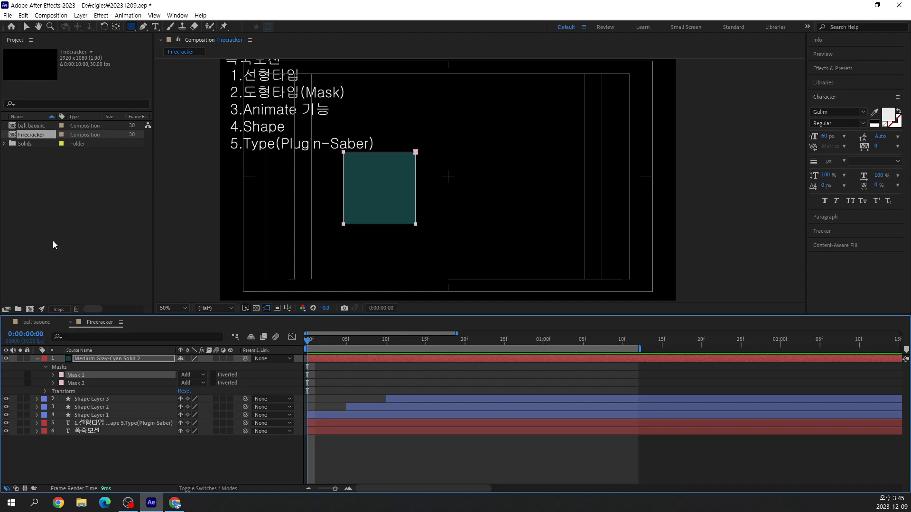
Rename the original mask, Mask 1, as End
left_click(81, 383)
left_click(81, 375)
key("Return")
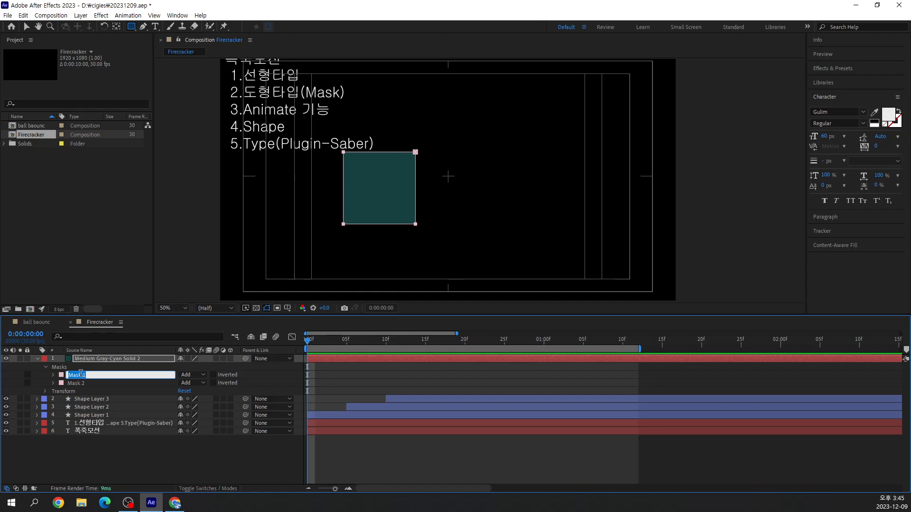
type("End")
key("Return")
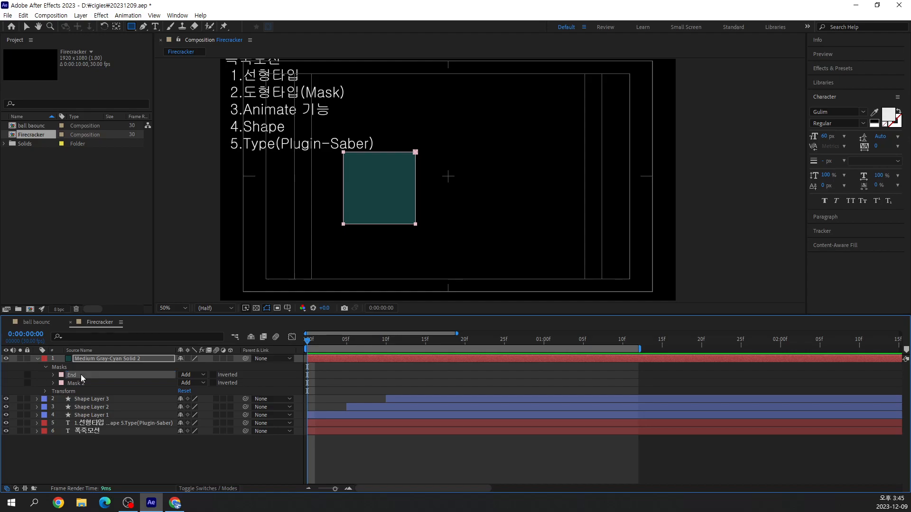
Rename the duplicated mask, Mask 2, as Start
left_click(81, 383)
key("Return")
type("Start")
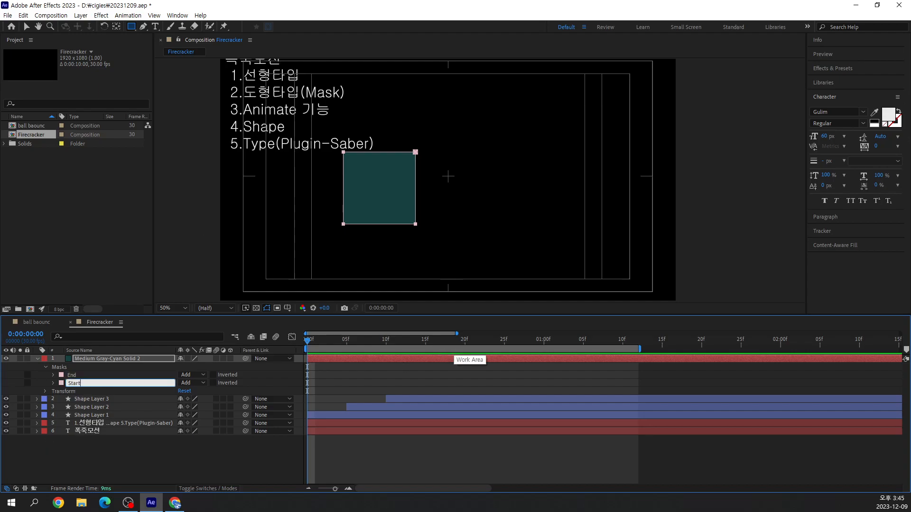
key("Return")
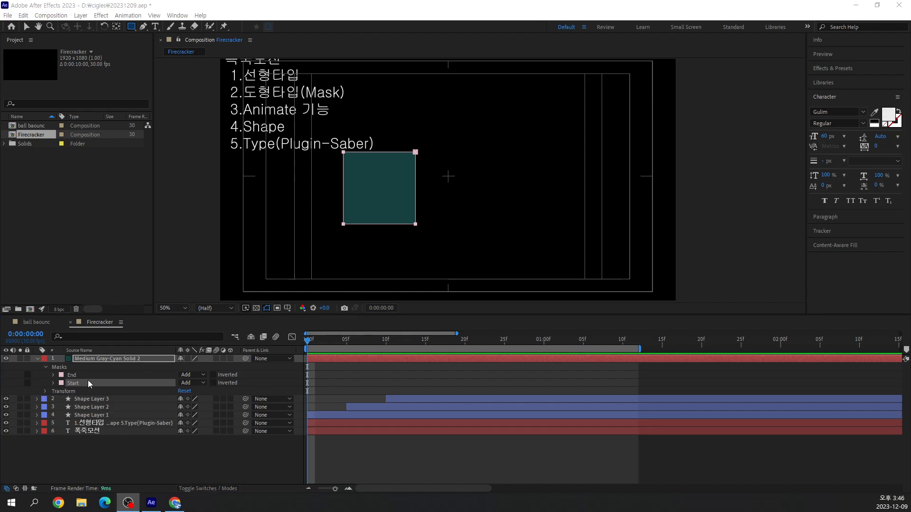
Expand the Start mask's properties and set its Mask Expansion to 80 pixels
left_click(52, 383)
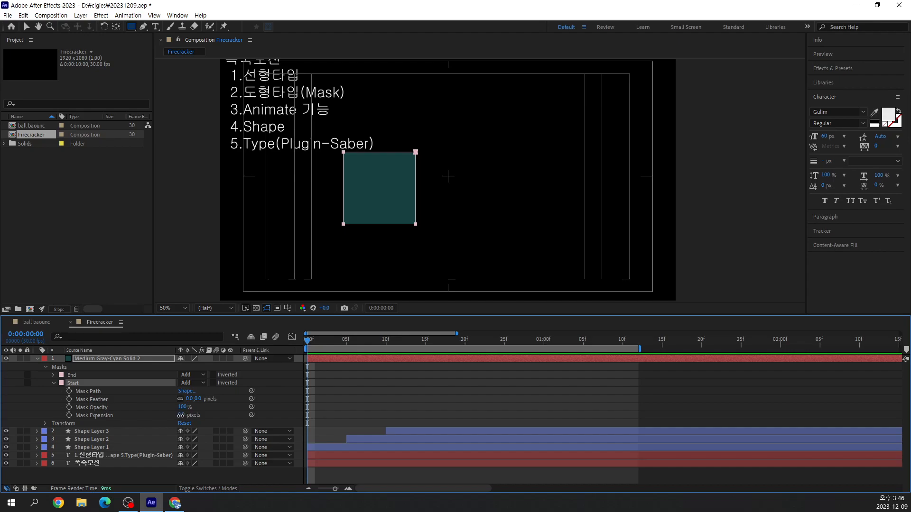
left_click(180, 416)
left_click(222, 424)
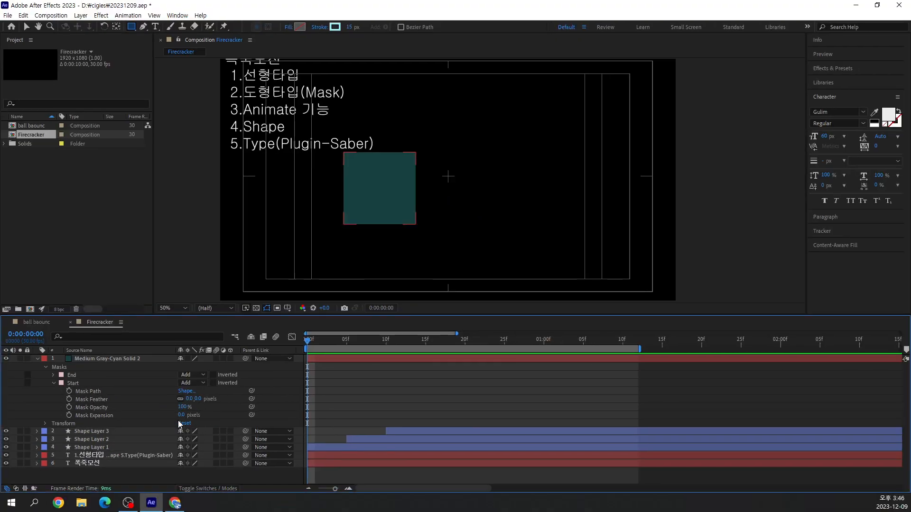
left_click_drag(180, 418, 187, 415)
mouse_move(209, 417)
left_mouse_down()
mouse_move(220, 419)
mouse_move(134, 415)
mouse_move(228, 416)
mouse_move(147, 411)
mouse_move(223, 416)
mouse_move(190, 417)
left_mouse_up()
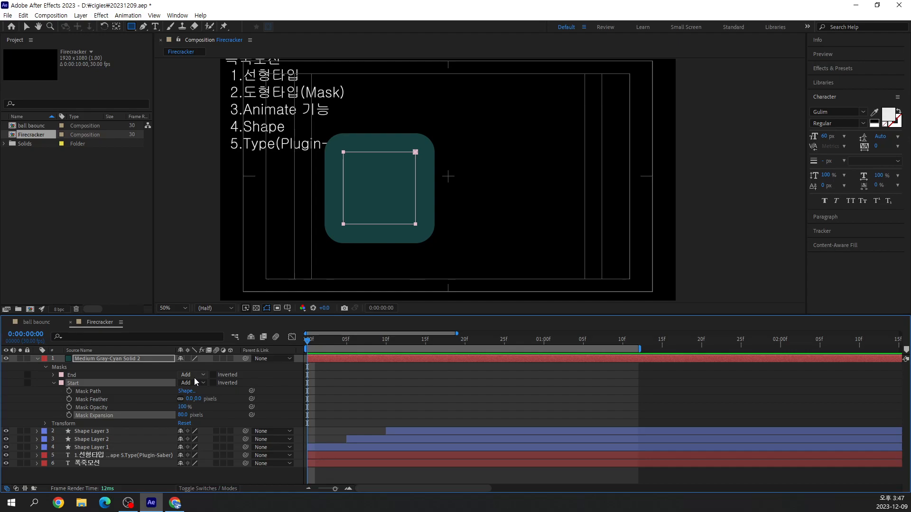
Change the Start mask's mode to Subtract
left_click(73, 382)
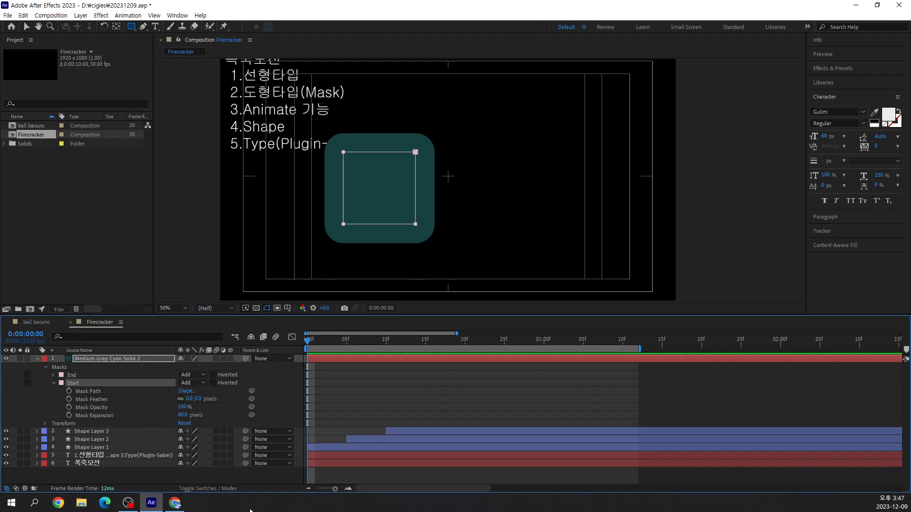
left_click(203, 382)
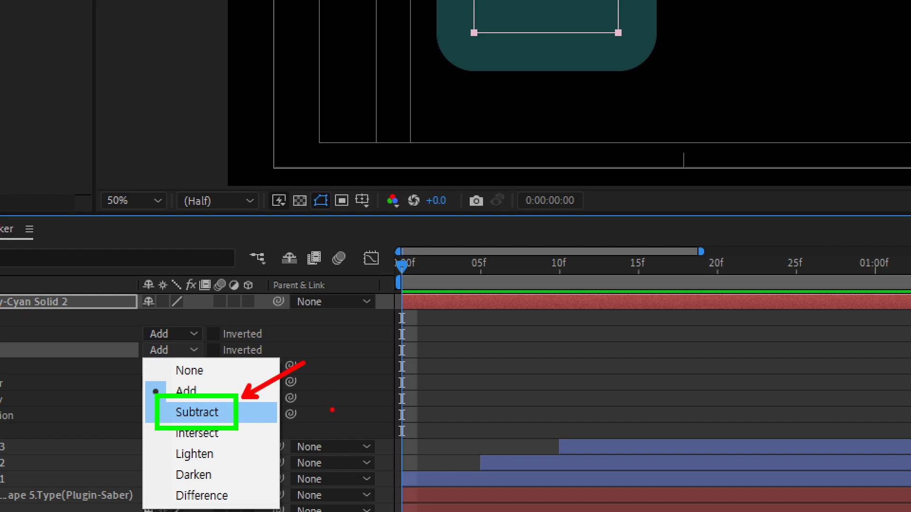
left_click(202, 412)
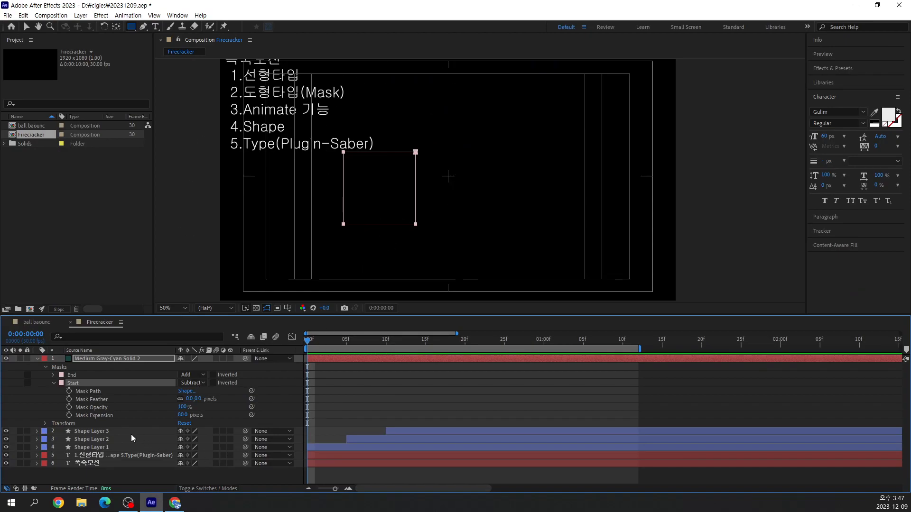
Set the Start mask's Mask Expansion to -40 pixels
left_click_drag(182, 417, 133, 422)
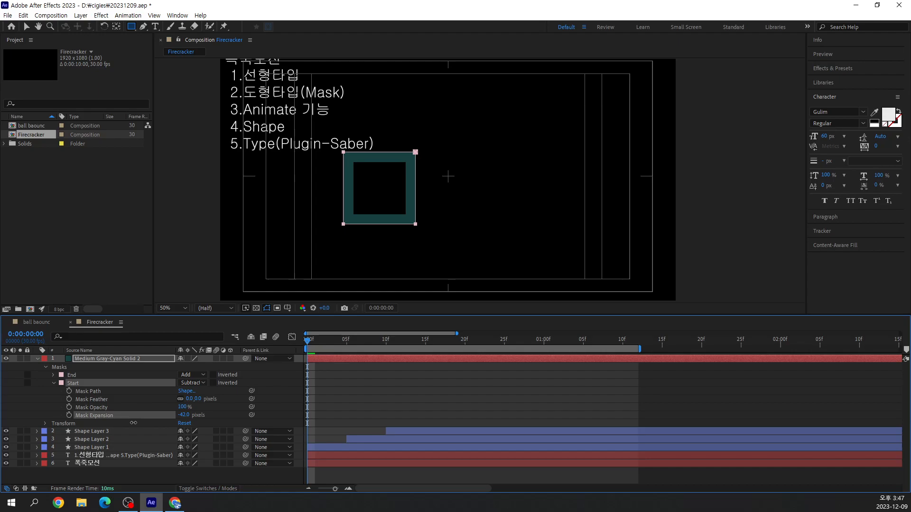
left_click(184, 415)
type("-40")
key("Return")
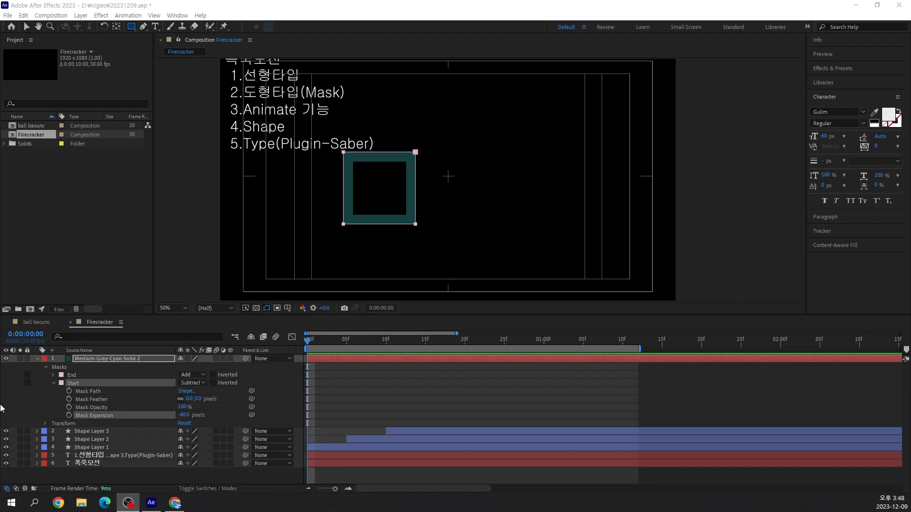
Reveal the End mask's properties alongside those of Start, and select the End mask
left_click(53, 375)
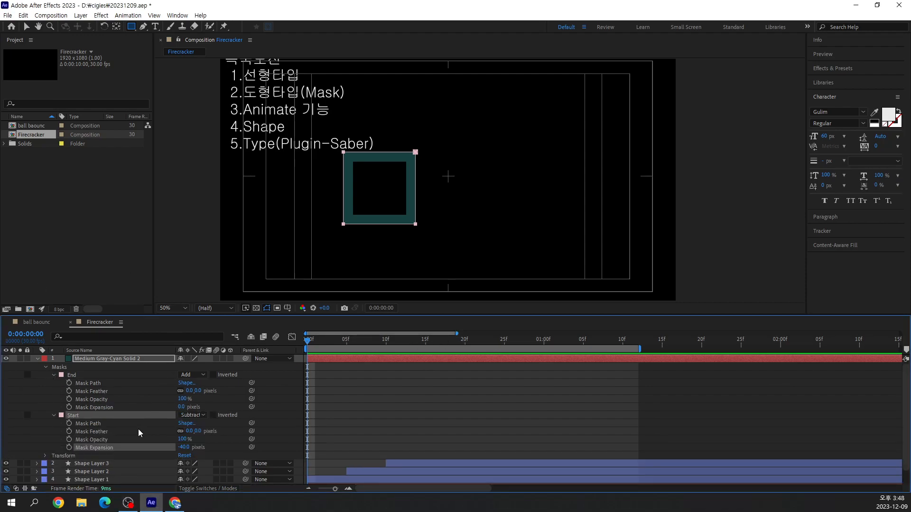
left_click(73, 377)
left_click(87, 417)
left_click(87, 377)
left_click(101, 417)
left_click(111, 376)
left_click(121, 414)
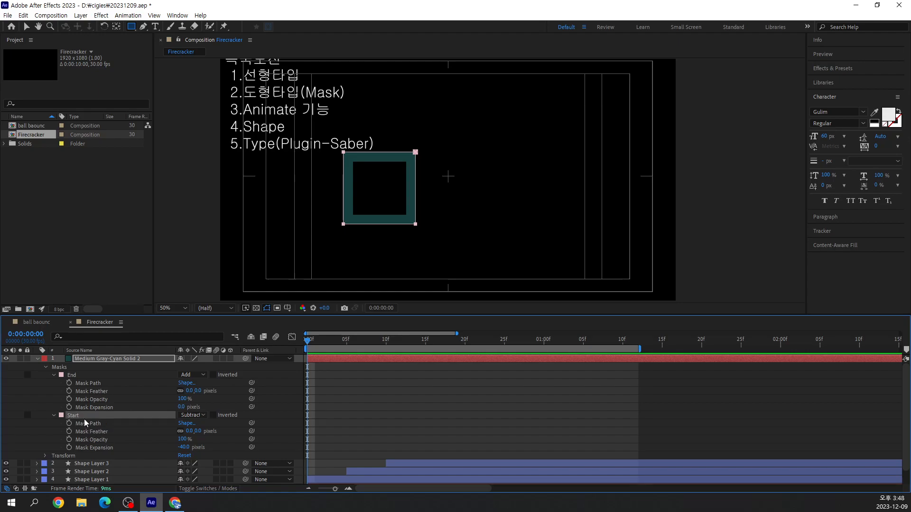
left_click(85, 377)
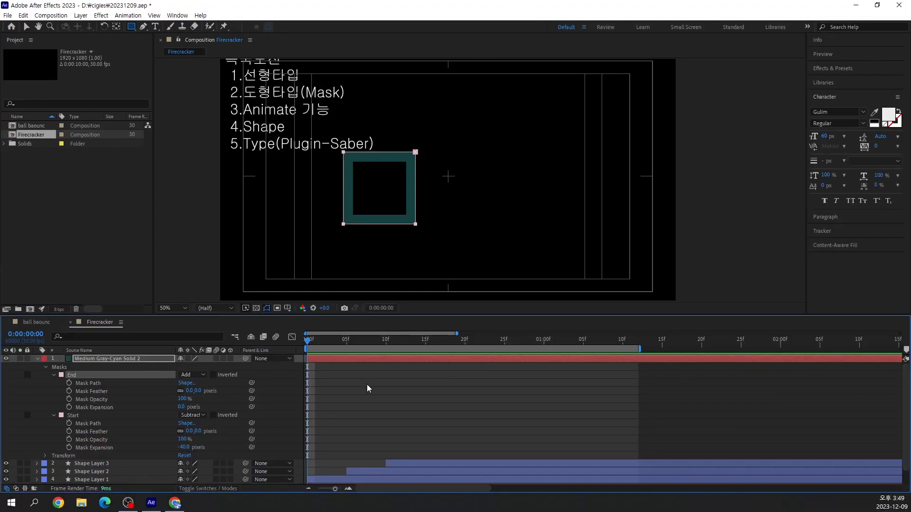
At 0:00:00:01, add a Mask Expansion keyframe to the End mask with a value of -41 pixels
left_click_drag(309, 344, 315, 346)
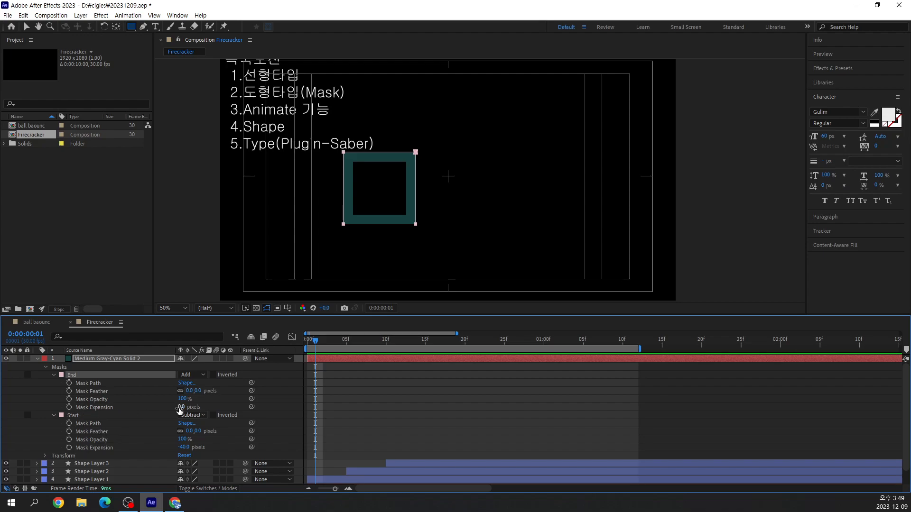
left_click(69, 408)
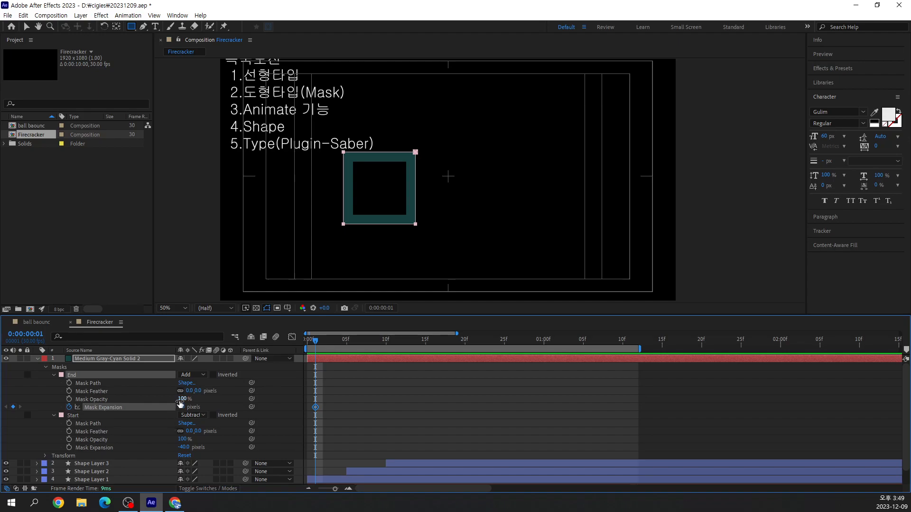
left_click(181, 406)
type("-41")
key("Return")
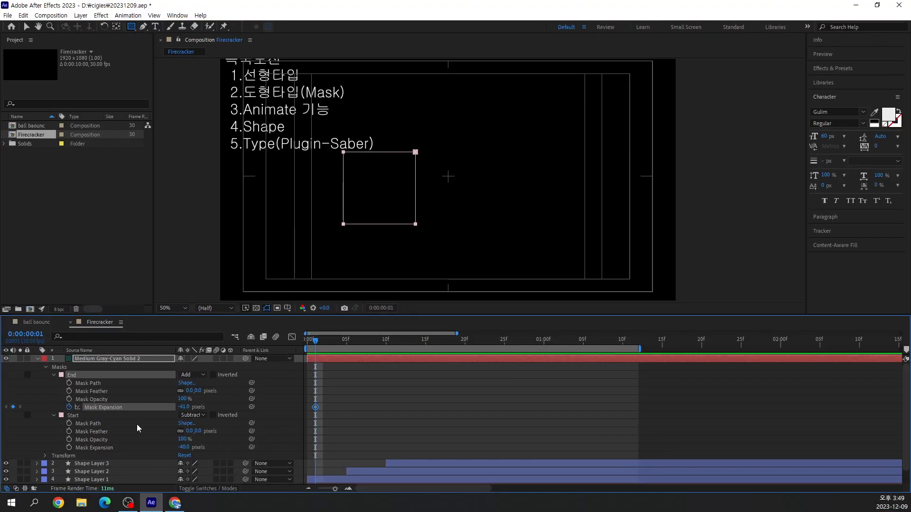
At 0:00:00:15, set the End mask's Mask Expansion to 0 pixels
left_click_drag(314, 340, 425, 366)
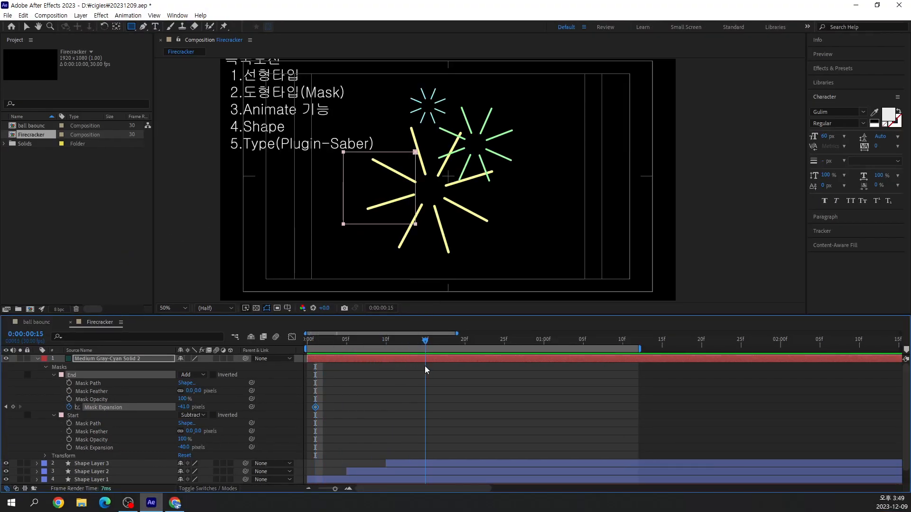
left_click(183, 409)
type("0")
key("Return")
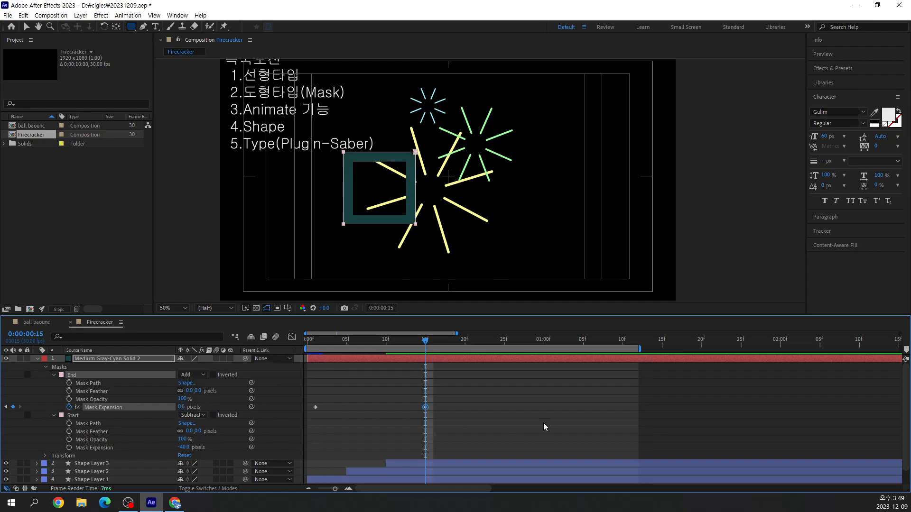
Preview the End mask's expansion animation from the start of the composition
left_click_drag(427, 340, 297, 349)
key("space")
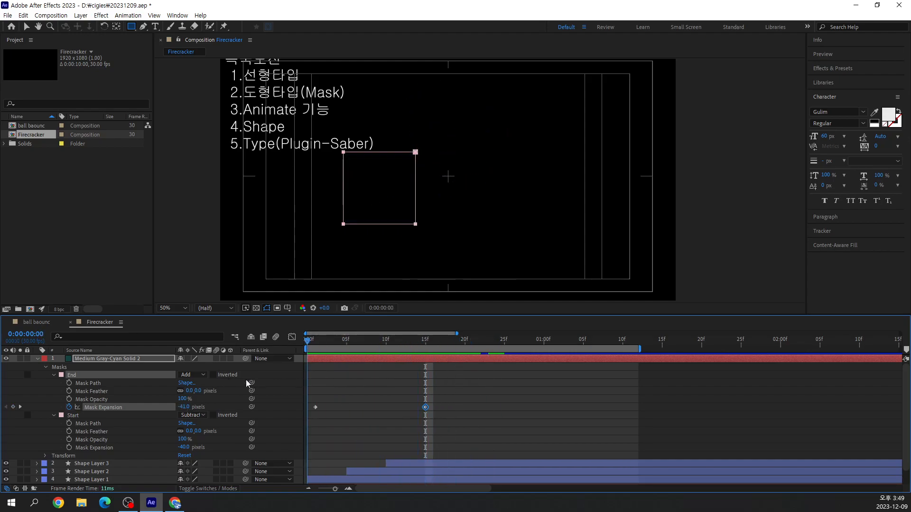
key("space")
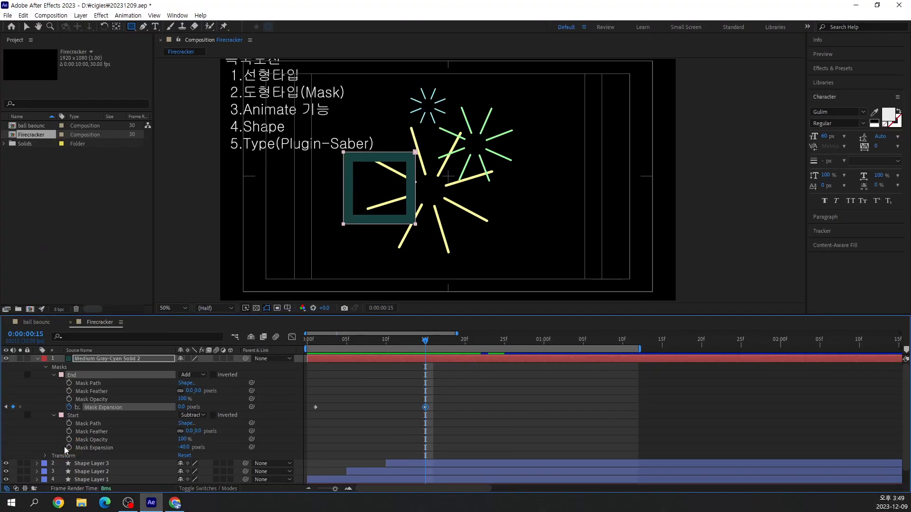
Keyframe the Start mask's Mask Expansion at 0:00:00:15, and set it to 1 pixel at 0:00:01:00
left_click(127, 416)
left_click_drag(426, 340, 546, 366)
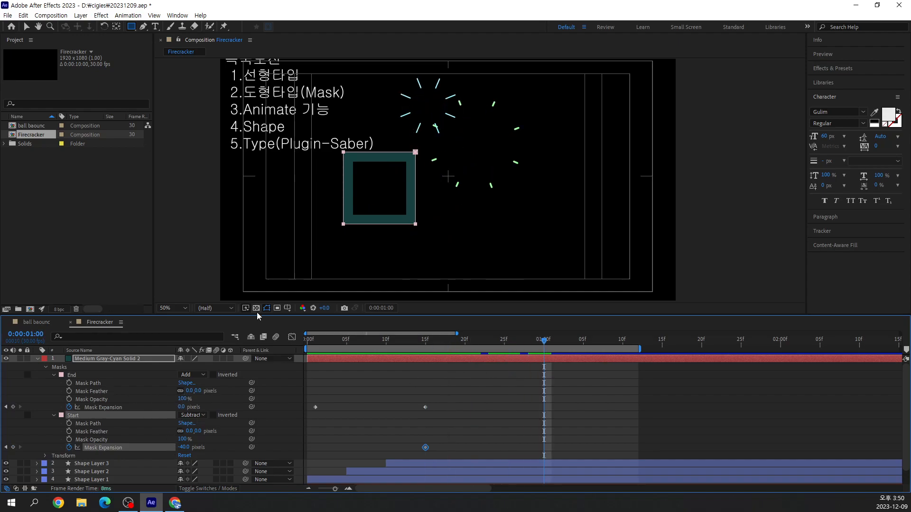
left_click(183, 447)
type("1")
key("Return")
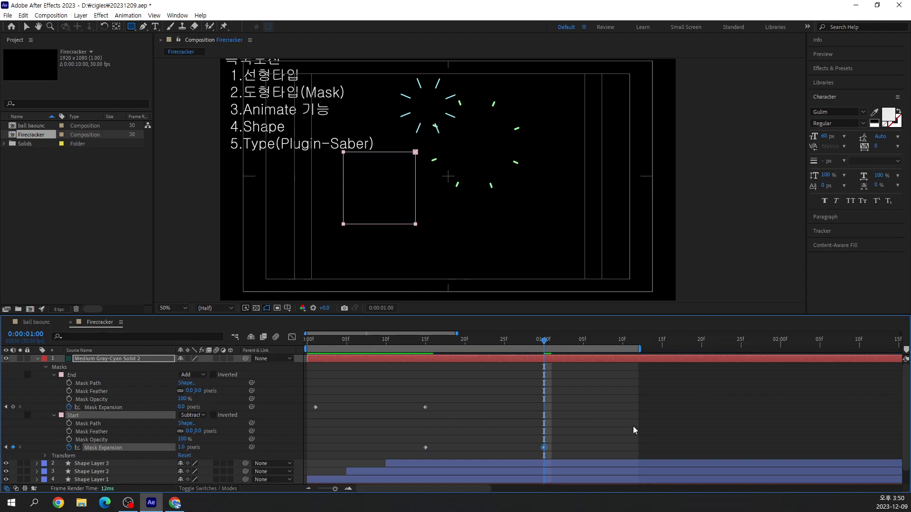
left_click(639, 425)
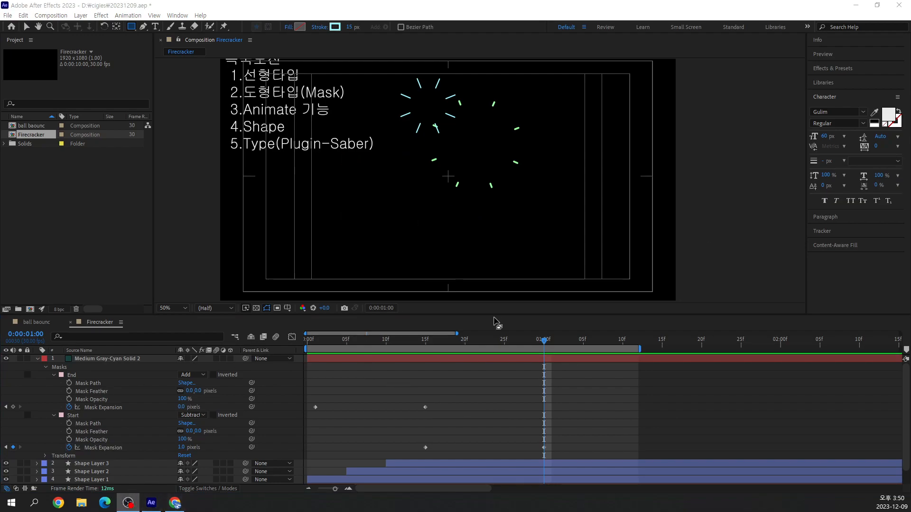
Open the Graph Editor and display the Mask Expansion curves of the End and Start masks
left_click_drag(544, 340, 371, 402)
left_click(292, 338)
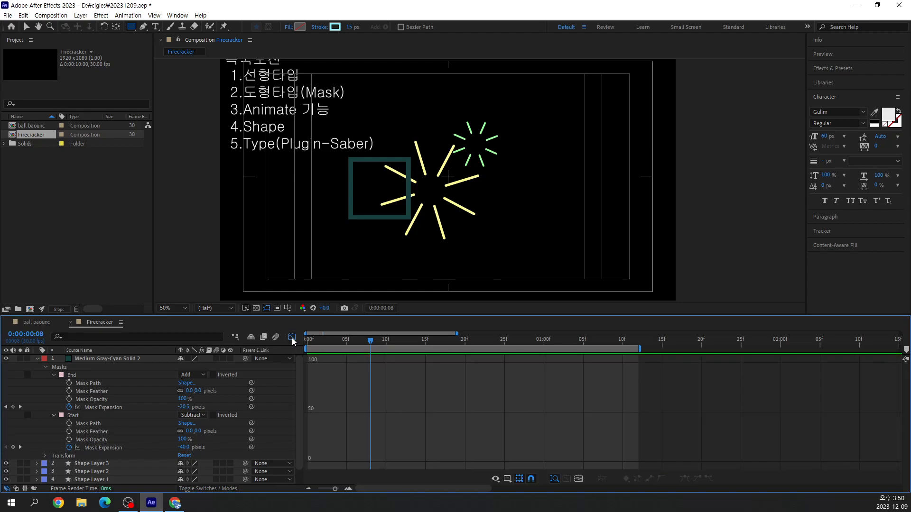
left_click(76, 409)
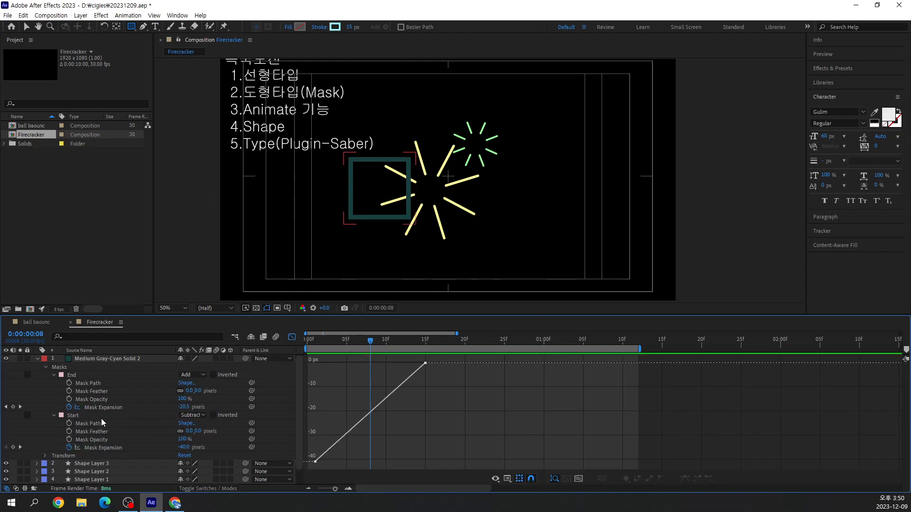
left_click(81, 417)
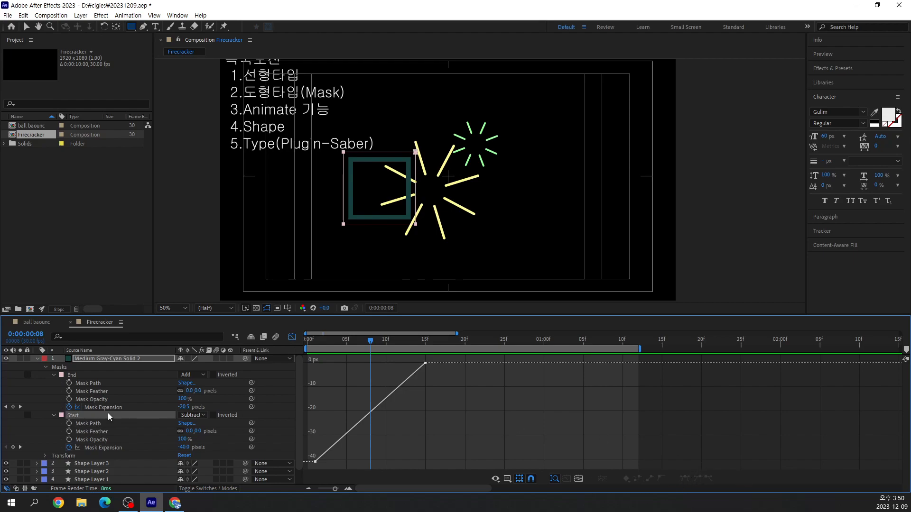
left_click(99, 447)
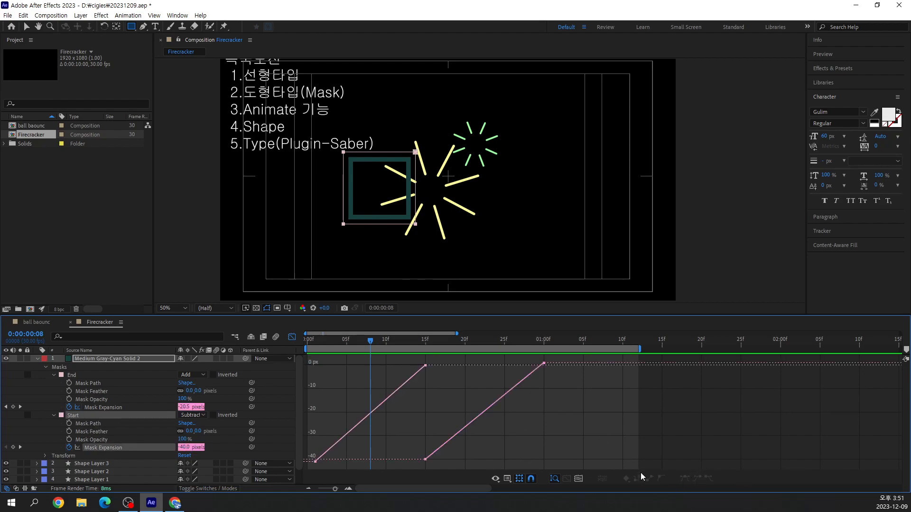
Apply Easy Ease In and Easy Ease Out to the End mask's Mask Expansion keyframes
left_click(77, 408)
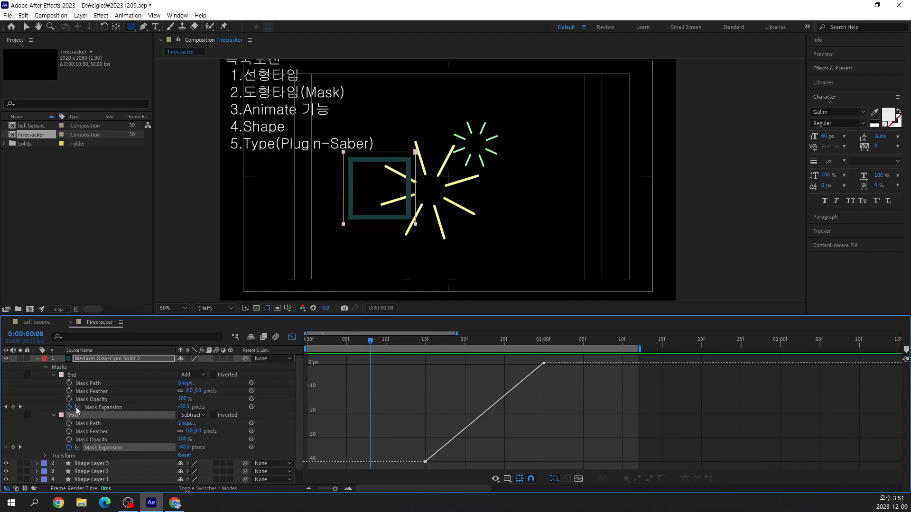
left_click(104, 449)
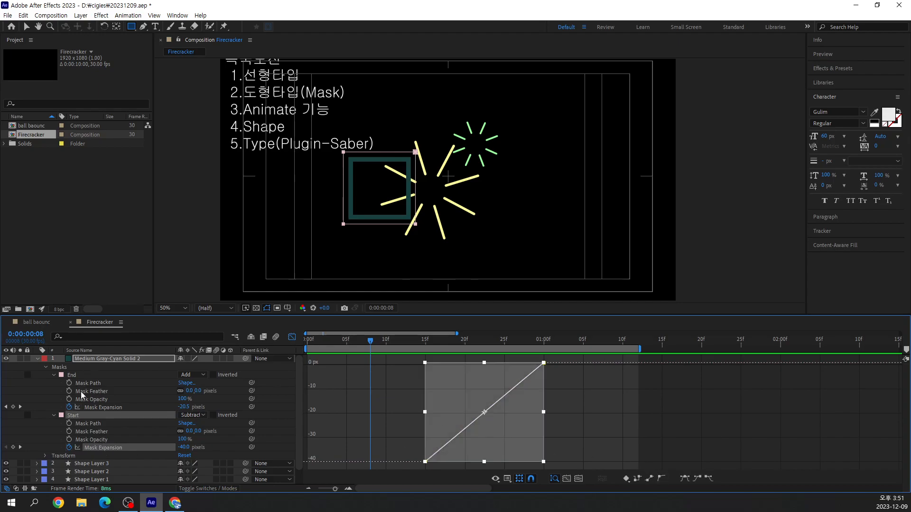
left_click(106, 409)
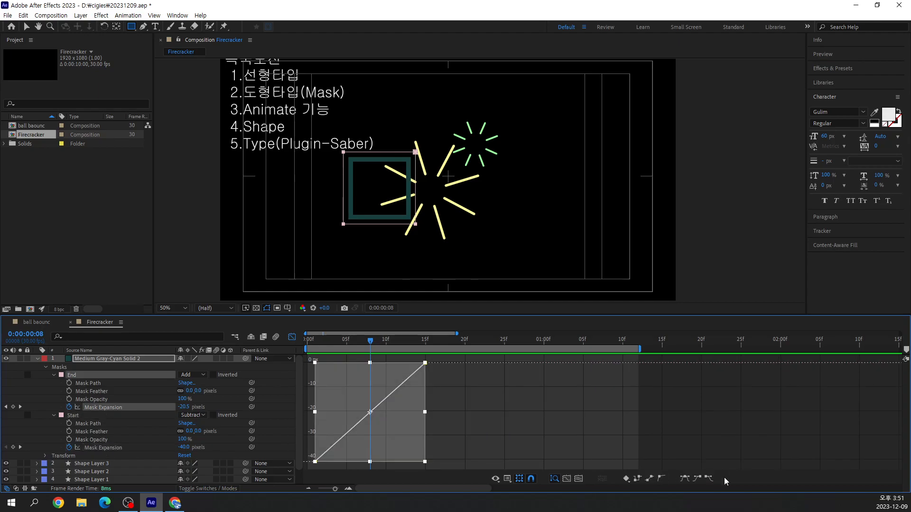
left_click(699, 479)
left_click(710, 480)
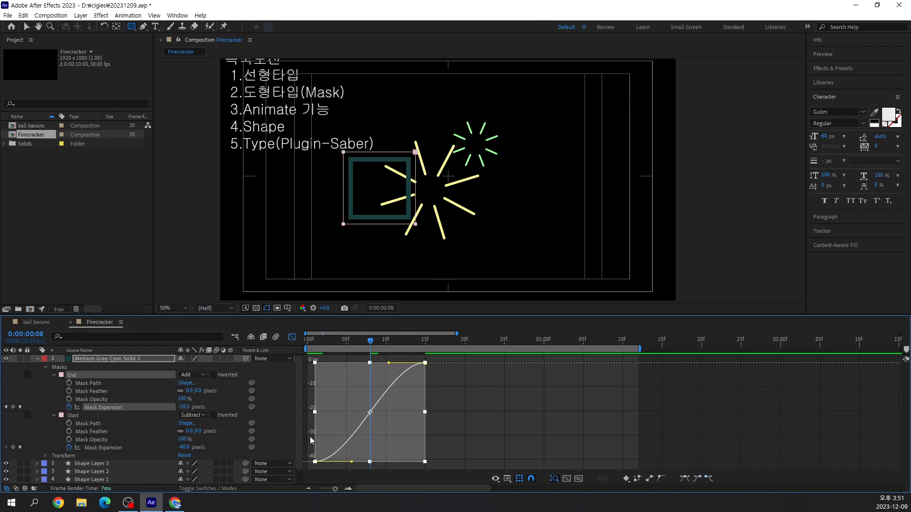
Reshape the End mask's expansion curve with its Bezier handles so it rises steeply at first and slows toward the last keyframe
left_click_drag(352, 462, 333, 427)
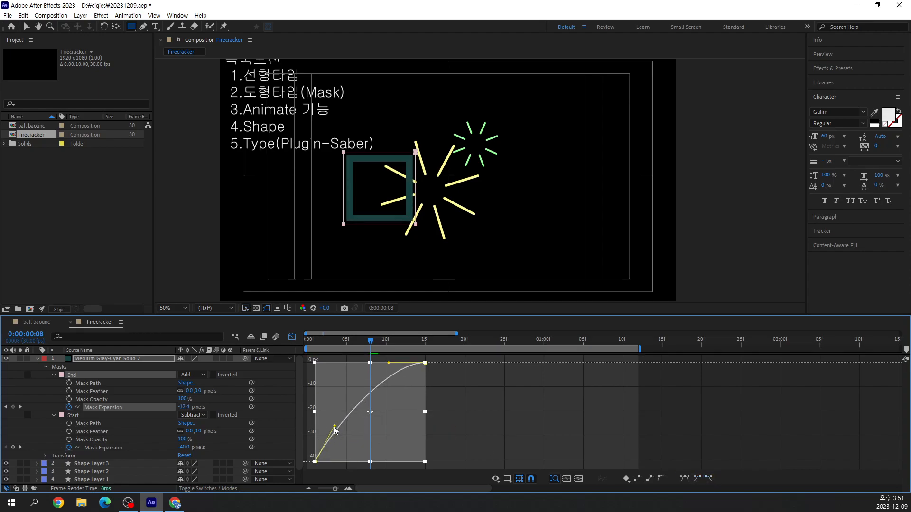
key("ctrl+z")
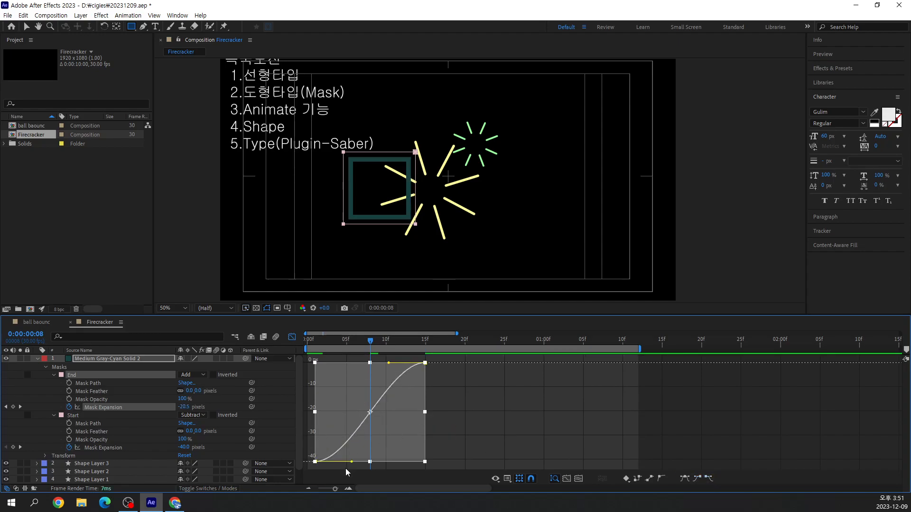
left_click_drag(351, 462, 332, 409)
left_click_drag(390, 364, 394, 381)
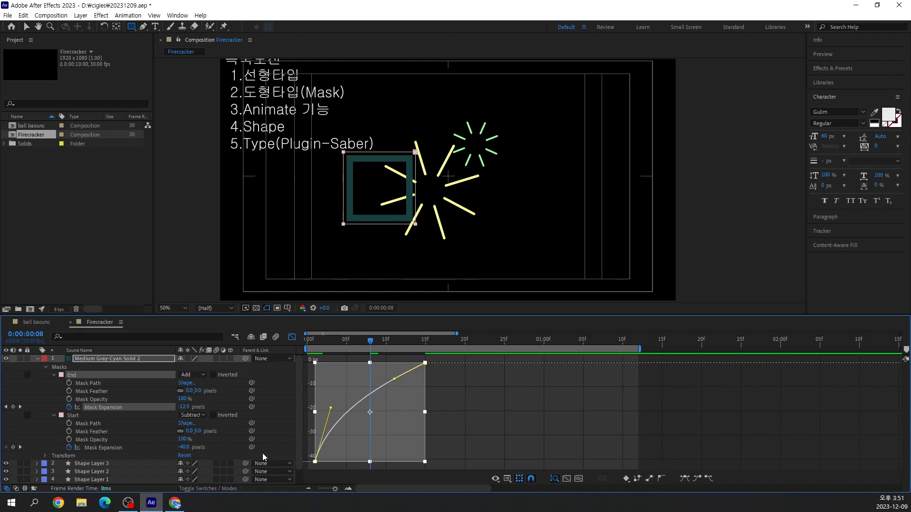
Select the Start mask's Mask Expansion keyframes and ease them both in and out
left_click(108, 448)
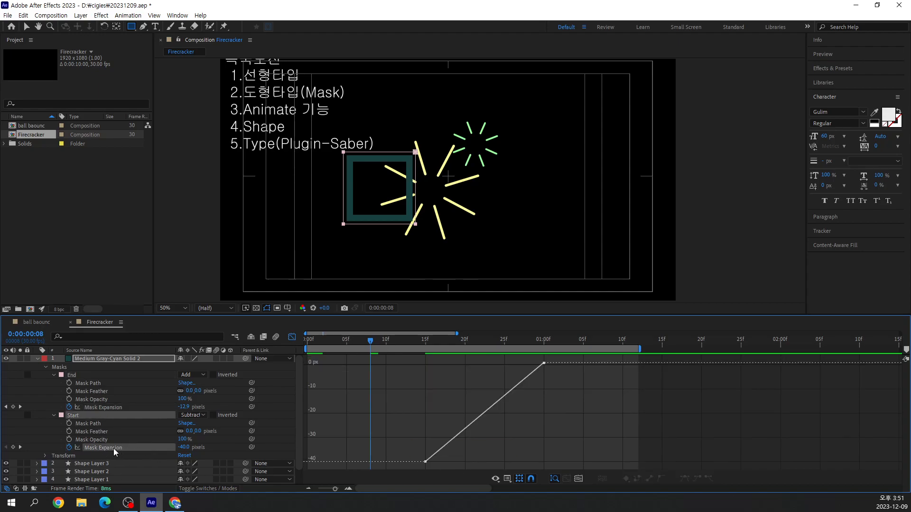
left_click(113, 448)
left_click(708, 479)
left_click(709, 479)
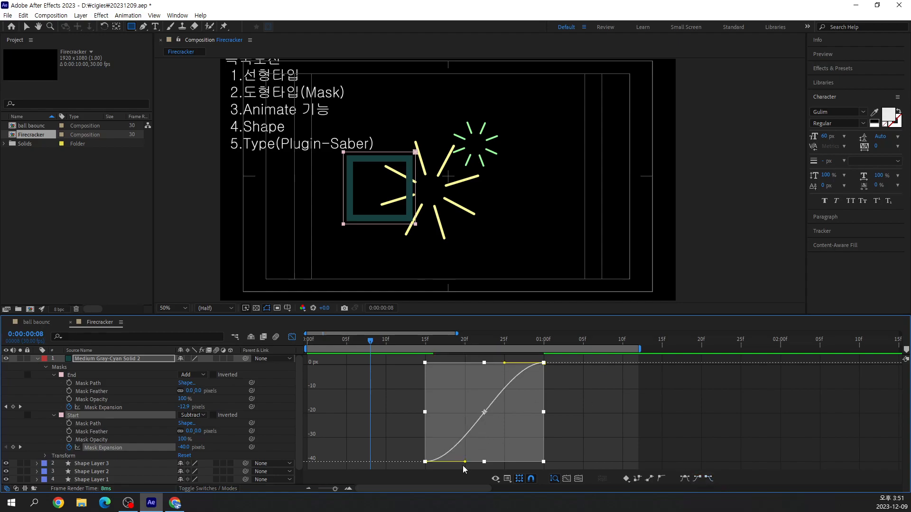
Adjust both Bezier handles of the Start mask's expansion curve for a fast start and a gradual finish
left_click_drag(465, 462, 452, 432)
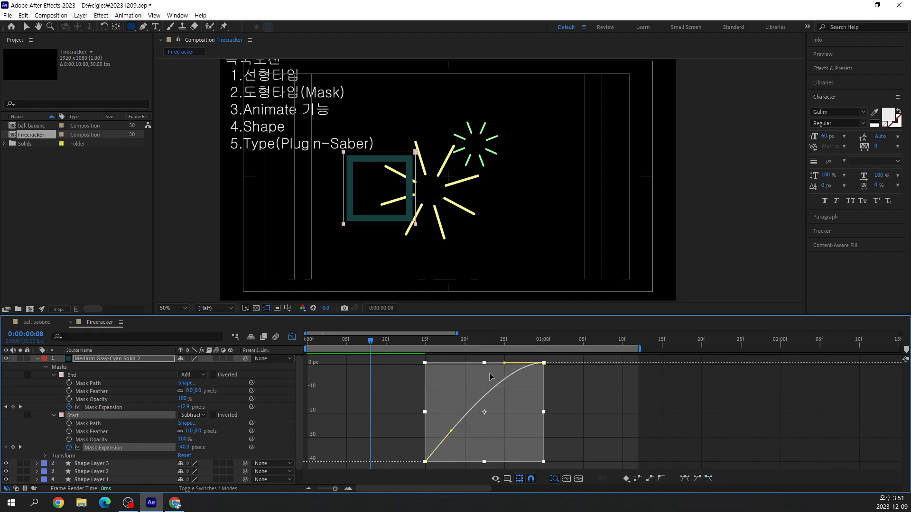
left_click_drag(505, 364, 485, 371)
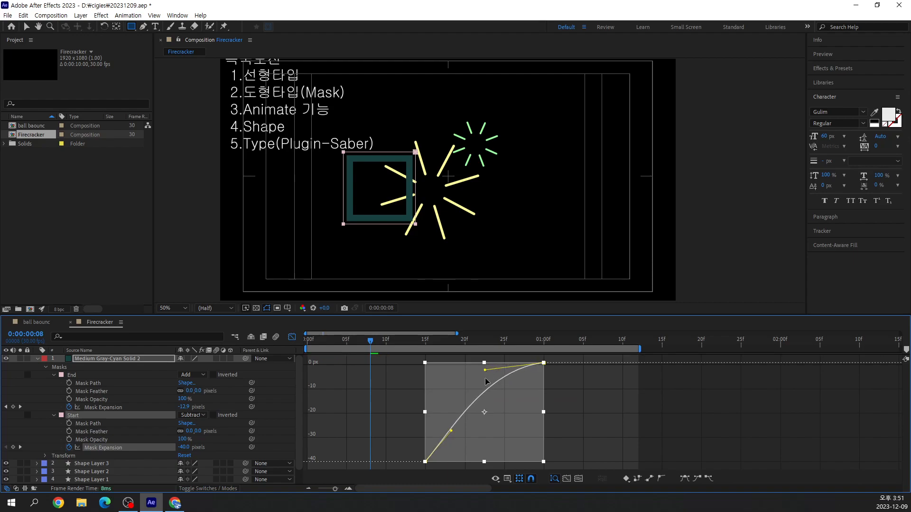
left_click_drag(451, 431, 450, 428)
Play the composition from 0:00:00:00 to check the eased square burst, and return to 0:00:00:08
left_click_drag(371, 341, 308, 341)
key("space")
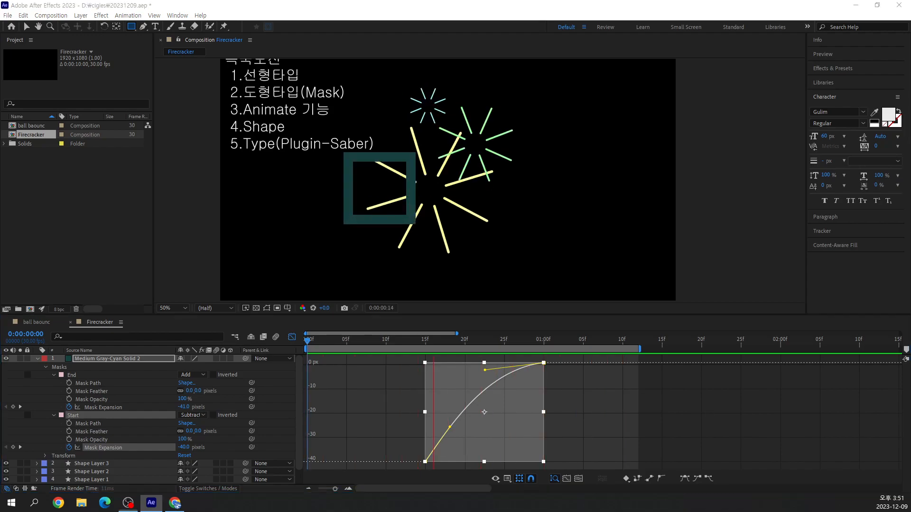
key("space")
left_click_drag(497, 342, 371, 348)
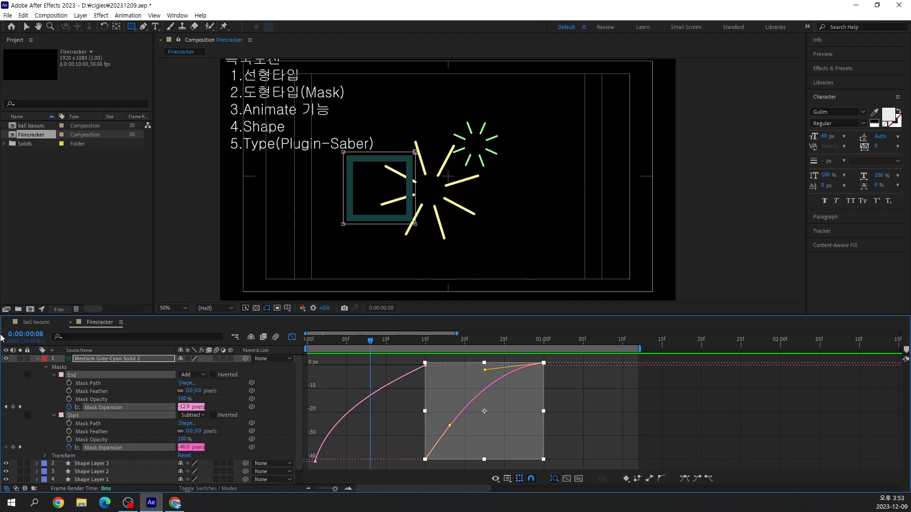
Change the masked solid's color to bright magenta FF5FF2 in its Solid Settings
left_click(118, 358)
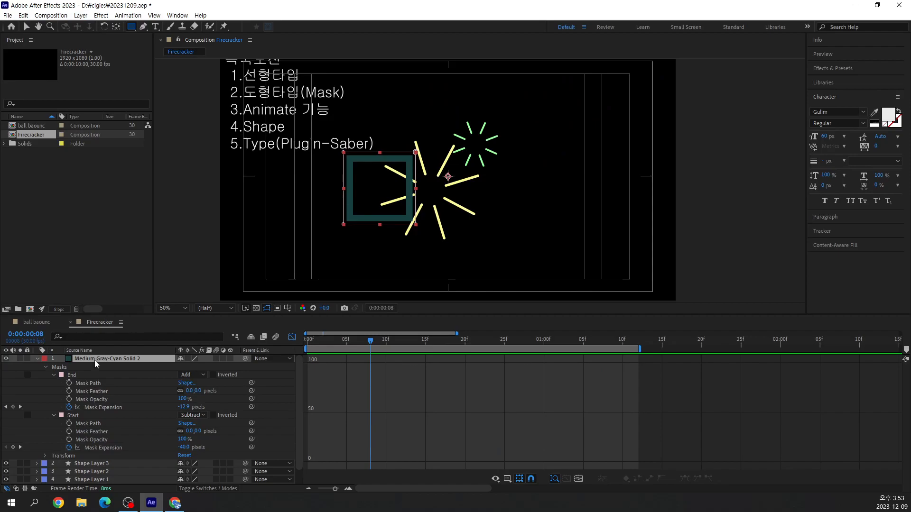
left_click(85, 17)
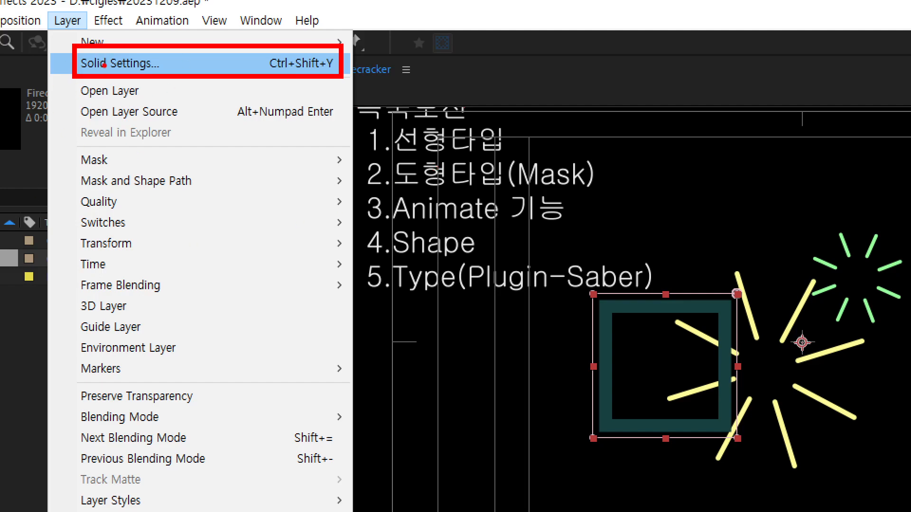
left_click(104, 64)
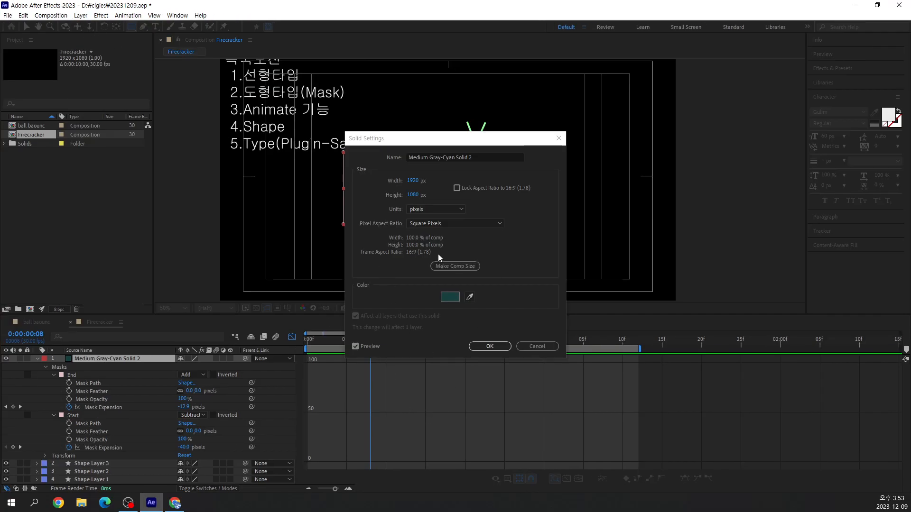
left_click(454, 299)
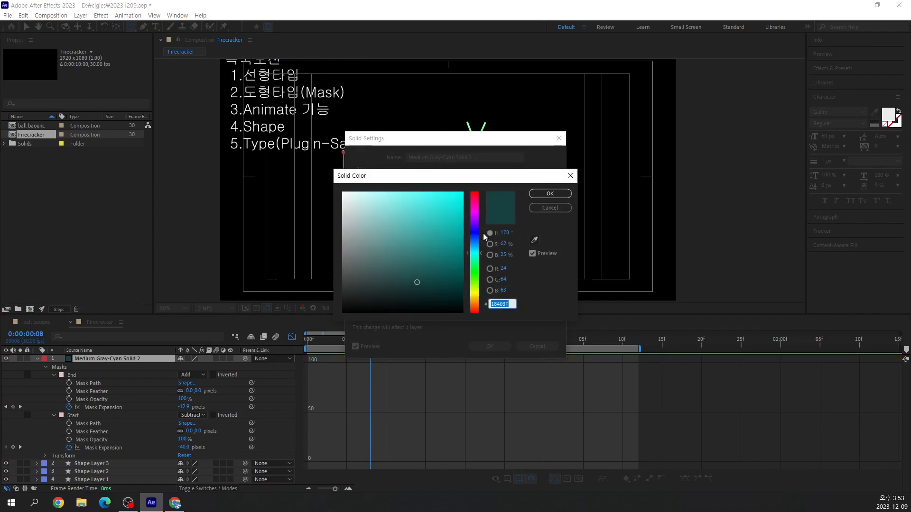
left_click(477, 210)
left_click(463, 192)
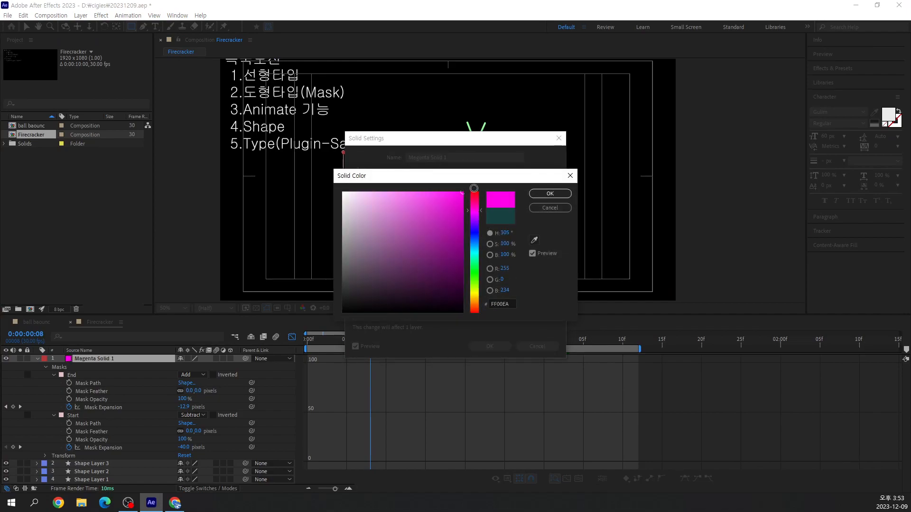
left_click_drag(400, 192, 418, 185)
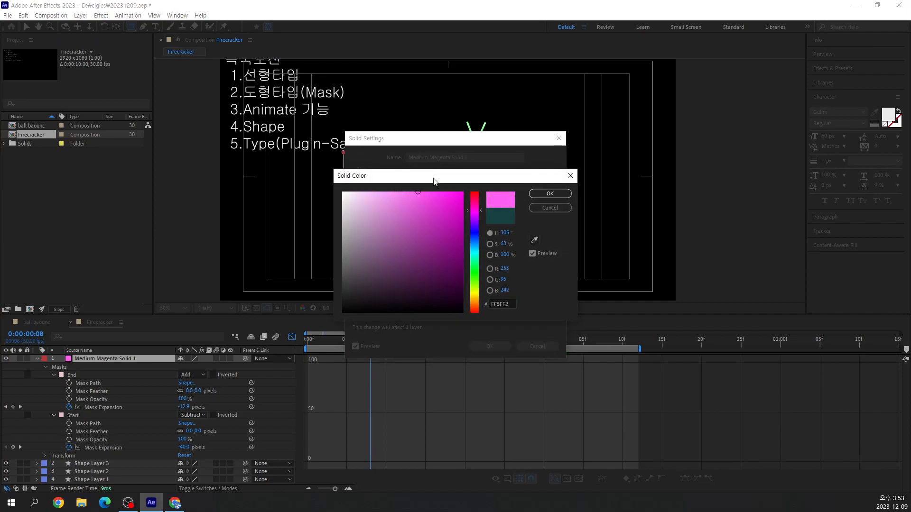
left_click(544, 194)
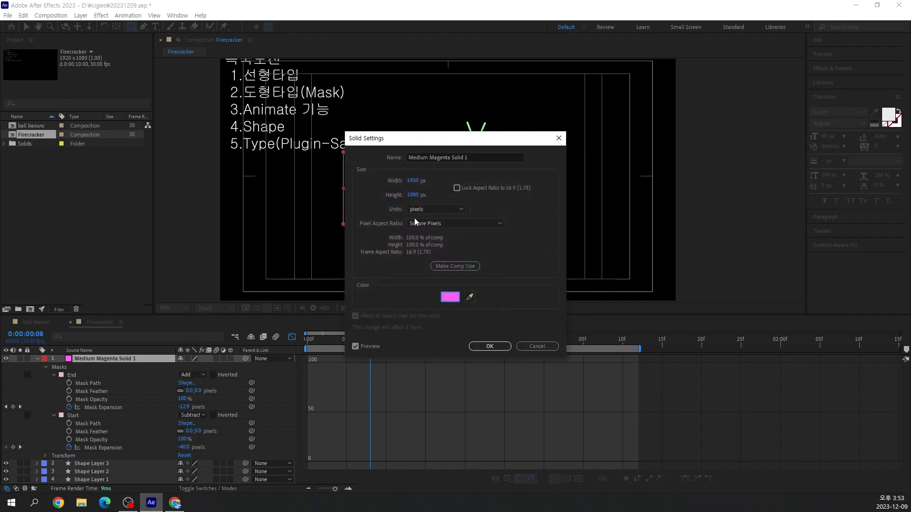
left_click(490, 347)
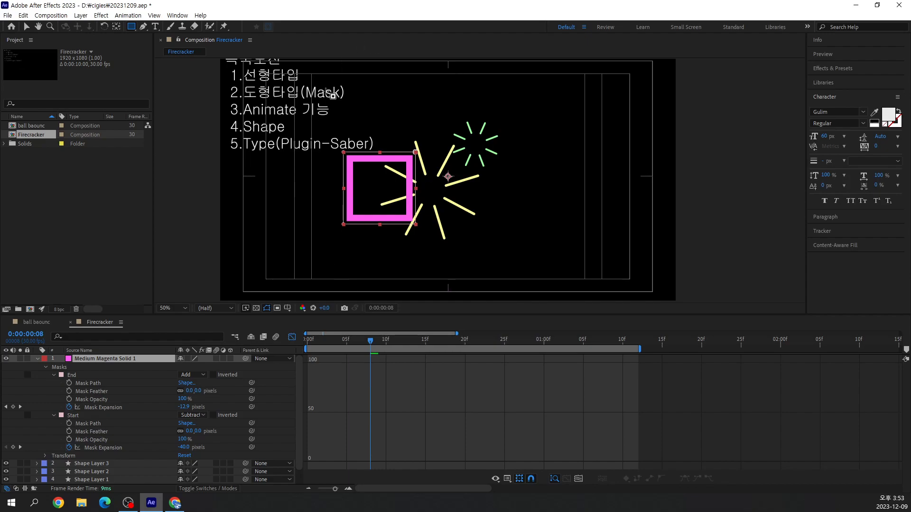
At 0:00:00:15, examine up close where the solid's anchor point lies relative to the center of the magenta square
left_click_drag(371, 343, 425, 414)
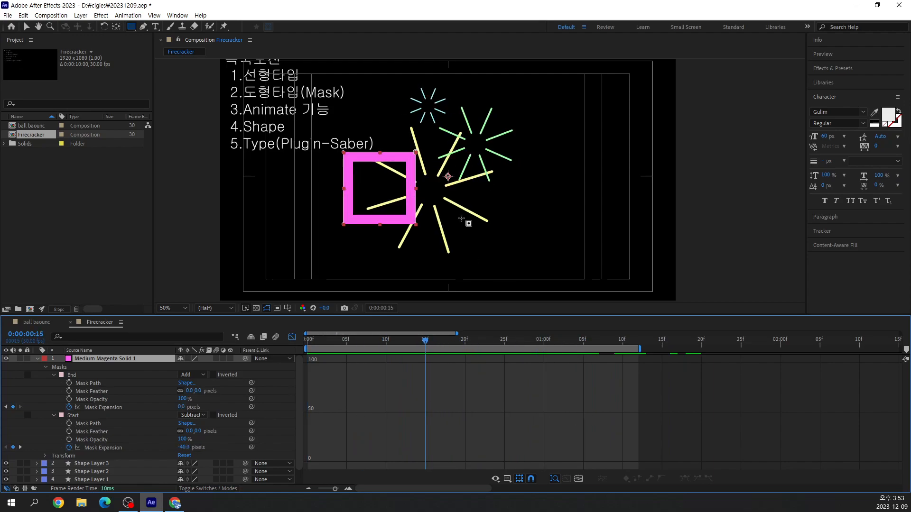
scroll(480, 180, "up", 2)
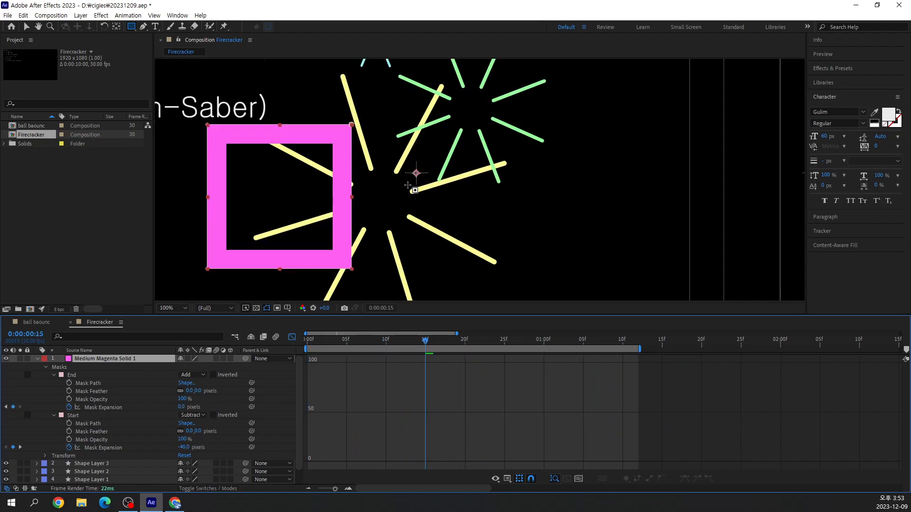
mouse_move(428, 195)
left_mouse_down()
mouse_move(426, 158)
mouse_move(429, 198)
left_mouse_up()
left_click_drag(288, 195, 416, 173)
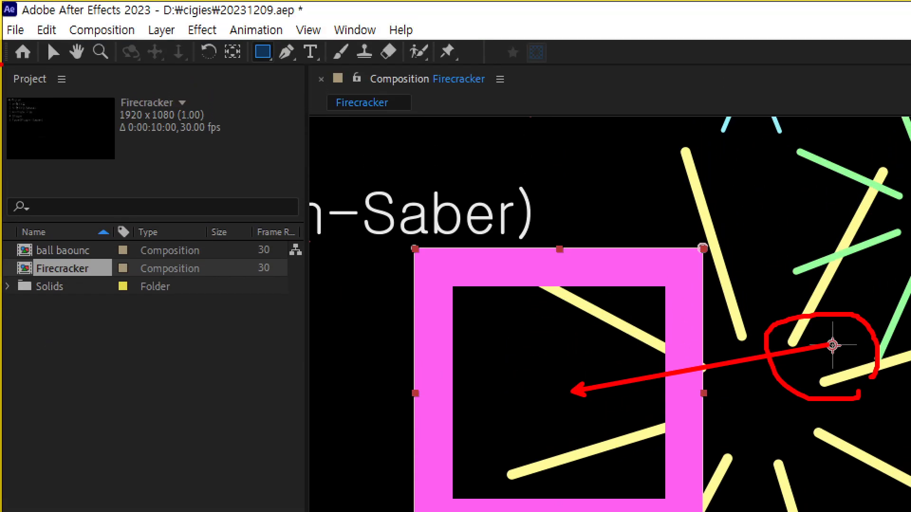
left_click_drag(208, 37, 256, 69)
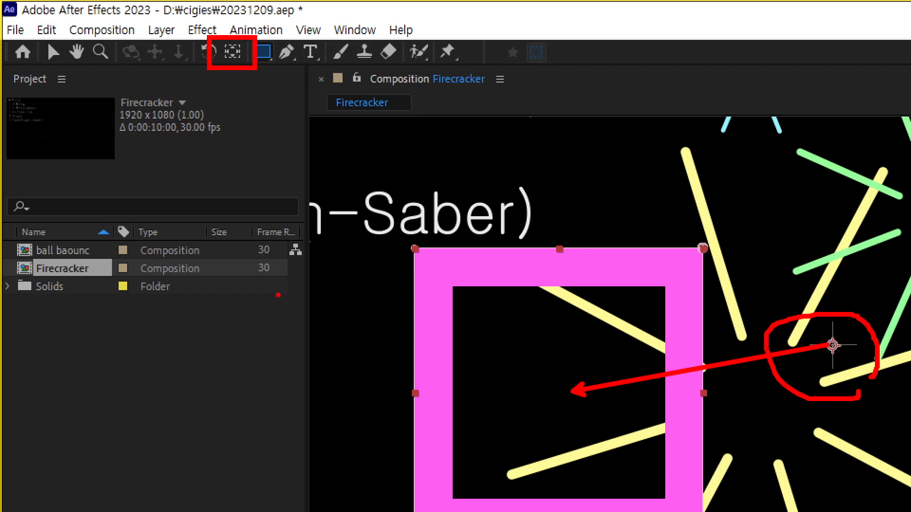
key("Escape")
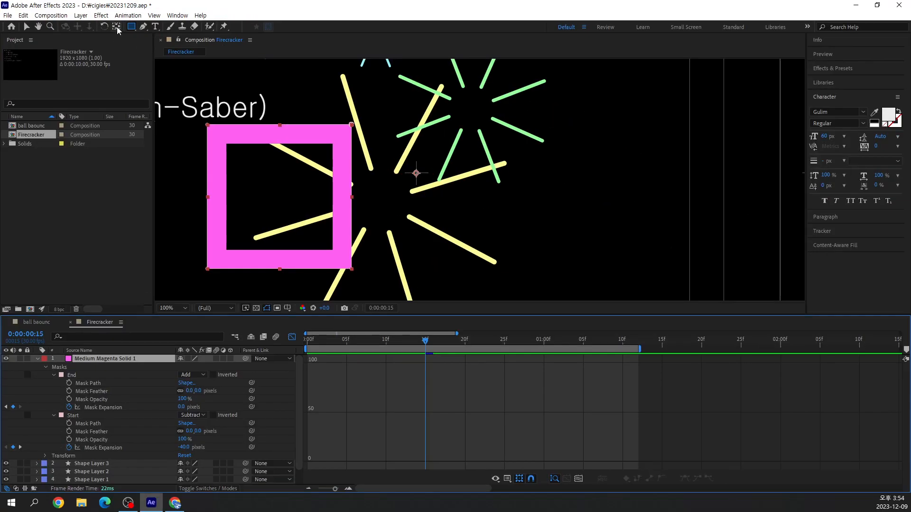
Center the solid's anchor point in the magenta square with the Pan Behind tool, and move the square slightly up and right in the composition
left_click(234, 53)
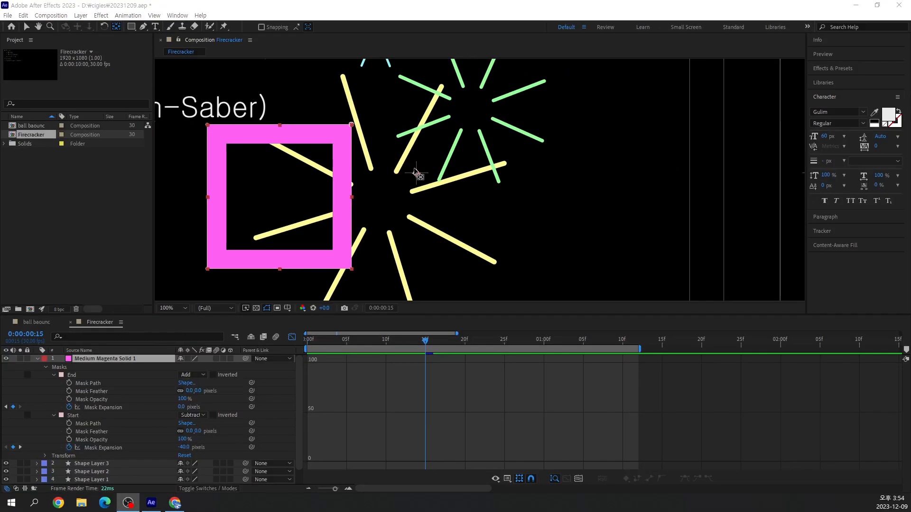
left_click_drag(416, 173, 281, 197)
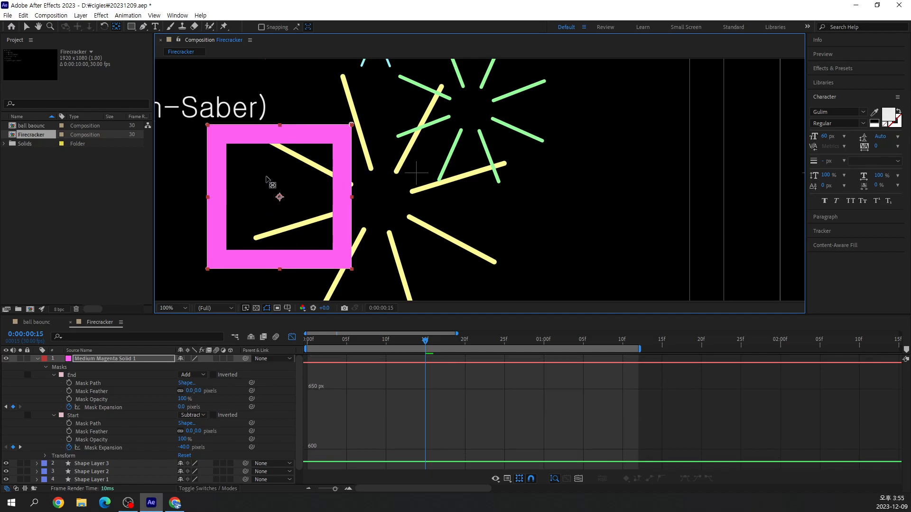
left_click(27, 27)
scroll(543, 201, "down", 2)
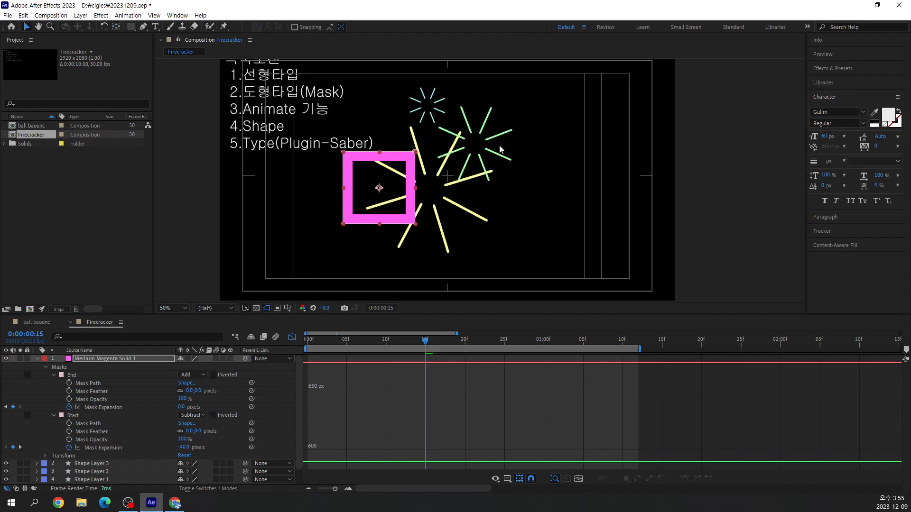
left_click_drag(381, 191, 401, 158)
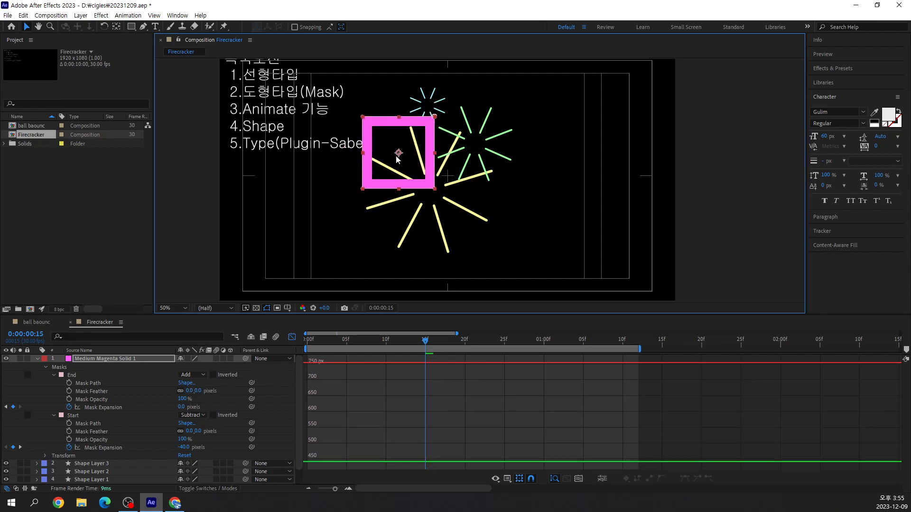
Reveal the magenta solid's Rotation property, try an 18° rotation about its new anchor point, and undo that rotation
left_click(103, 359)
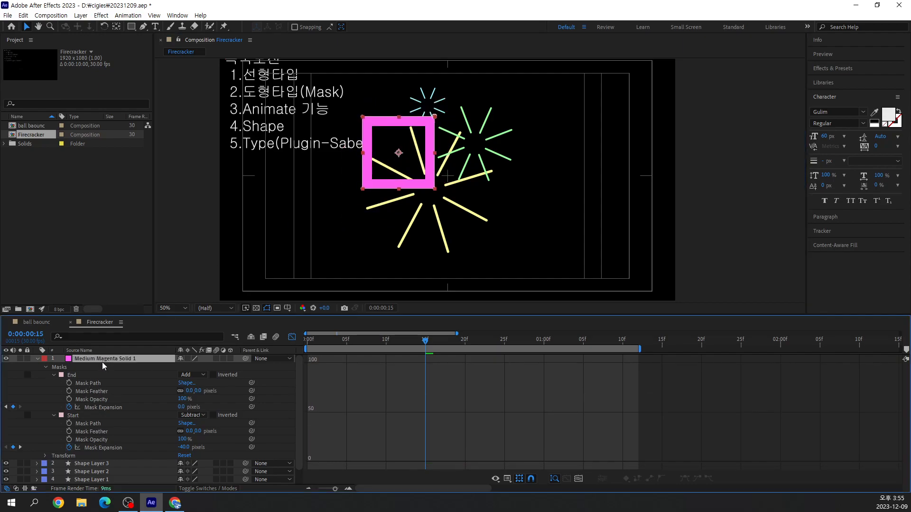
key("r")
left_click_drag(191, 367, 202, 369)
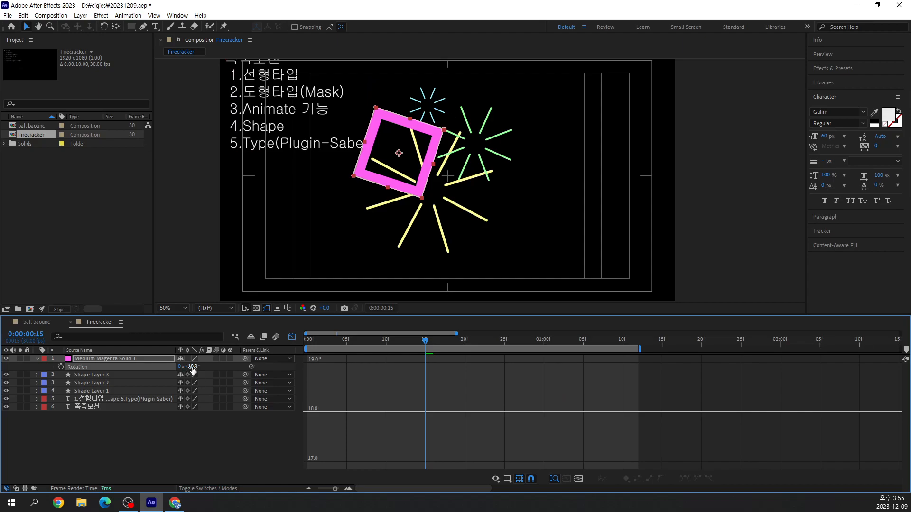
key("ctrl+z")
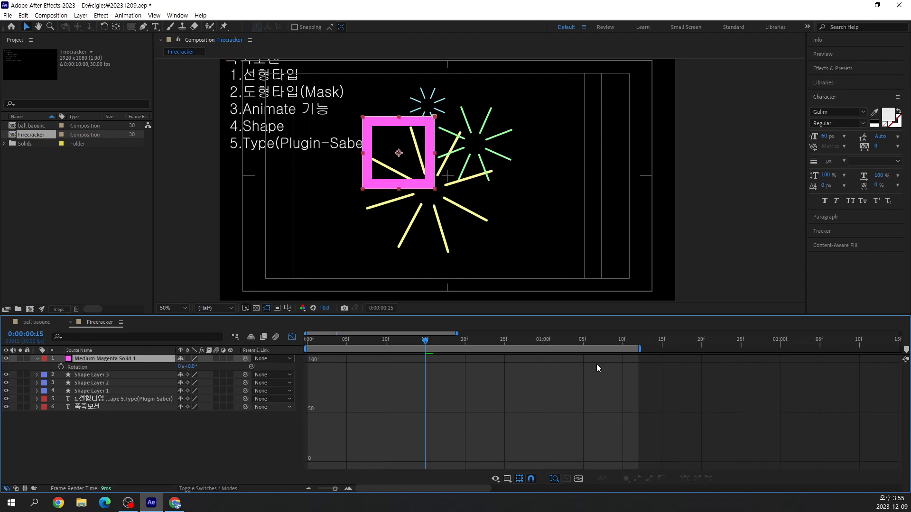
Keyframe the magenta solid's Rotation from -80° at 0:00:00:01 to 35° at 0:00:01:00
left_click_drag(426, 340, 314, 358)
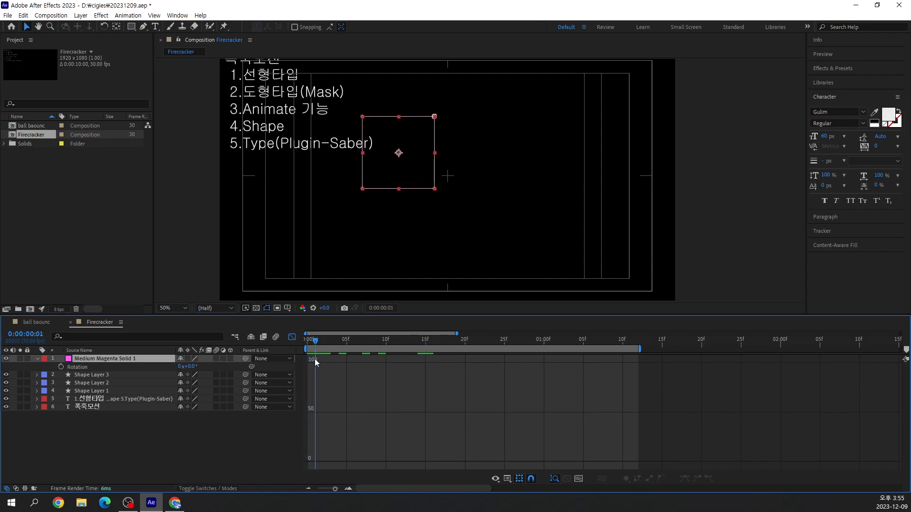
left_click(192, 367)
type("-80")
key("Return")
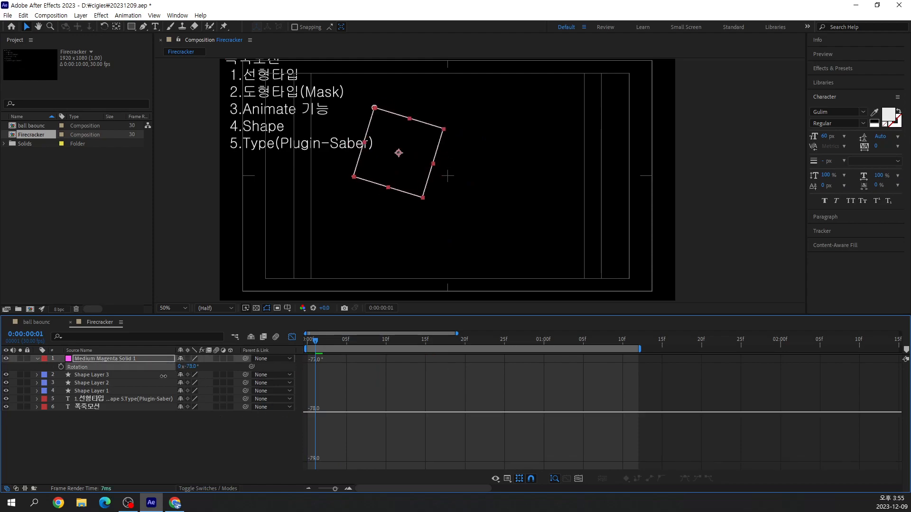
left_click(61, 367)
left_click_drag(315, 340, 544, 365)
left_click_drag(197, 366, 253, 373)
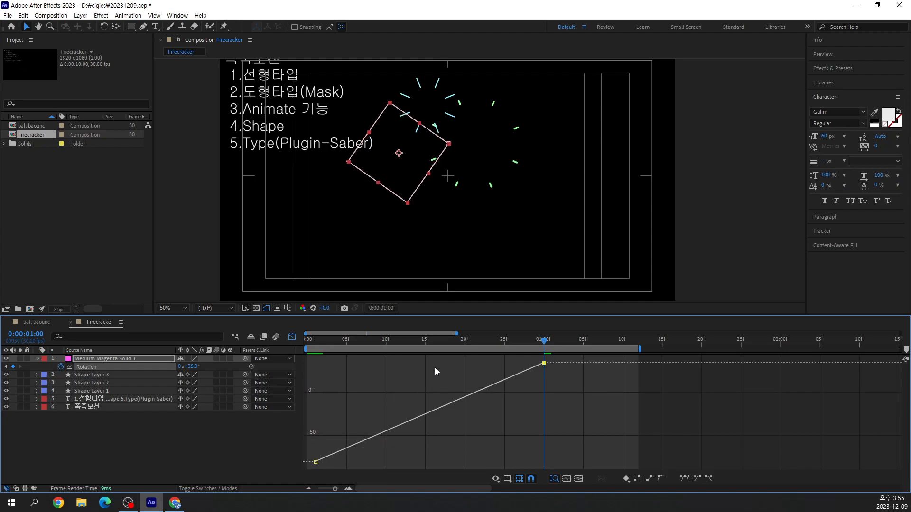
Ease the magenta solid's Rotation keyframes, and steepen the first keyframe's outgoing handle for a fast start and gradual finish
left_click_drag(552, 341, 313, 421)
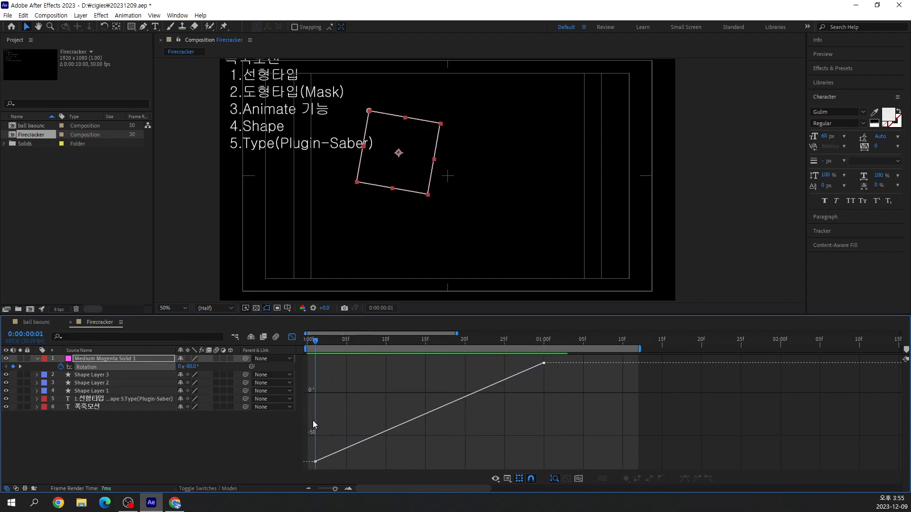
left_click(84, 368)
left_click(696, 478)
left_click(709, 478)
left_click(656, 423)
left_click(316, 462)
left_click_drag(386, 462, 363, 404)
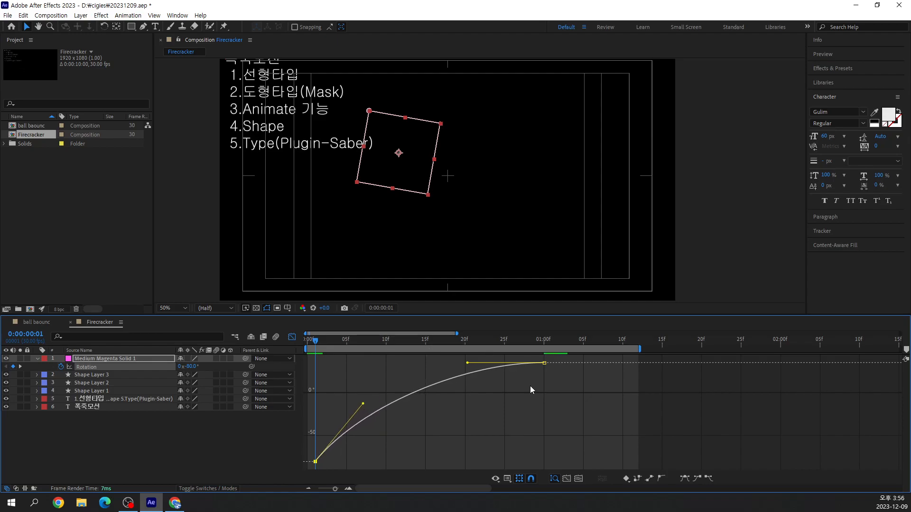
Play the composition to check the rotating square burst, return to 0:00:00:08, and deselect the layer
key("space")
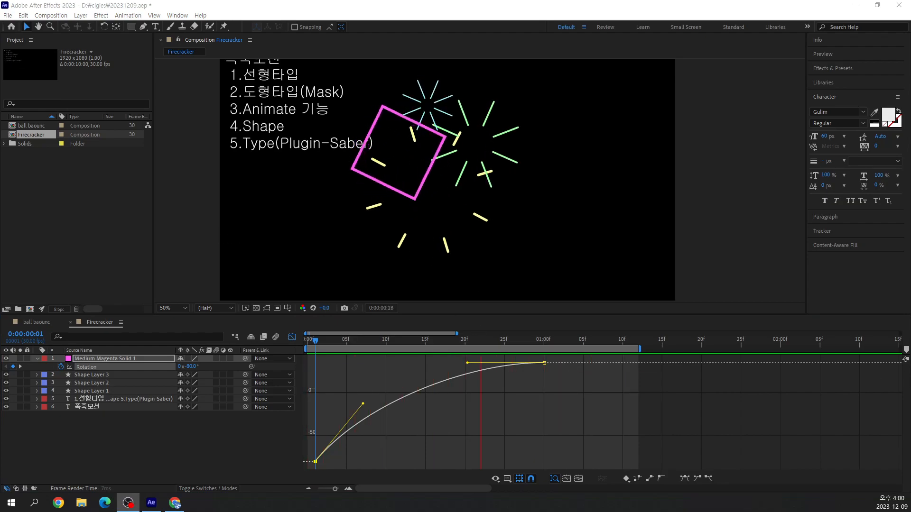
left_click_drag(501, 341, 367, 383)
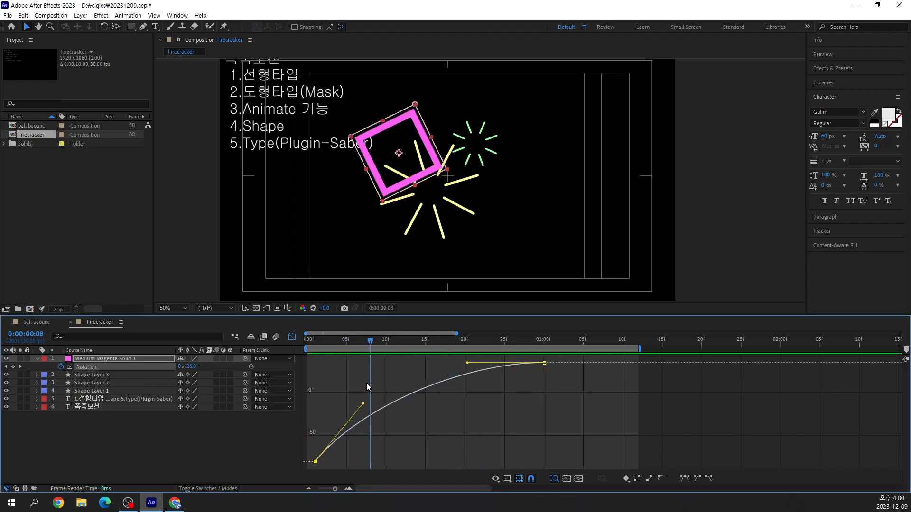
left_click(178, 434)
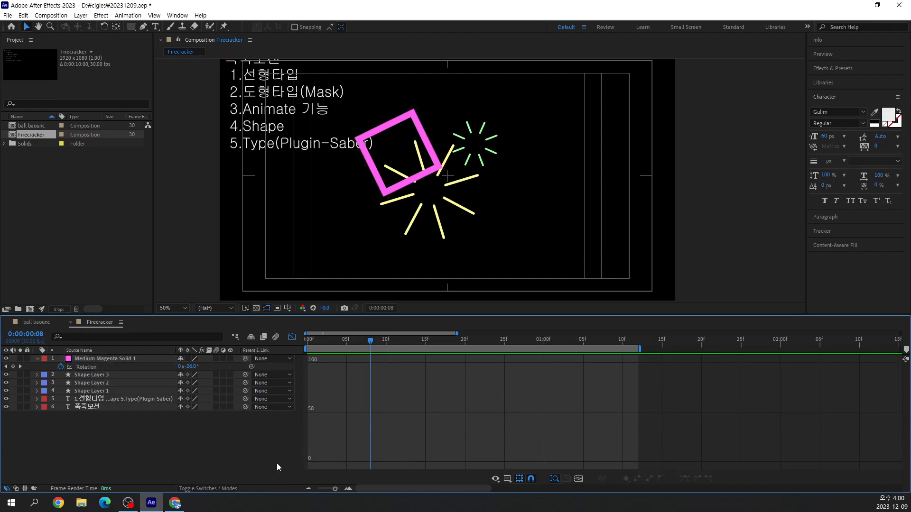
Create a new full-frame solid in dark magenta 8D4187
key("ctrl+y")
left_click(446, 309)
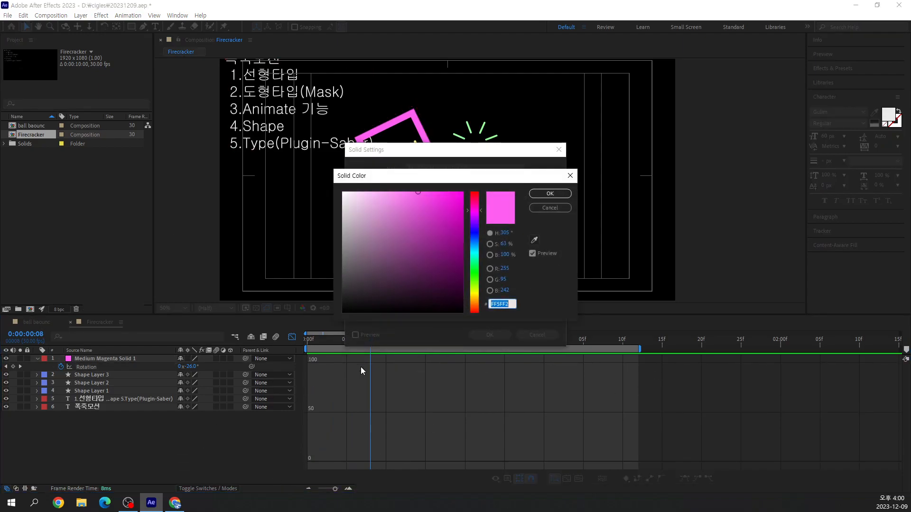
left_click(408, 246)
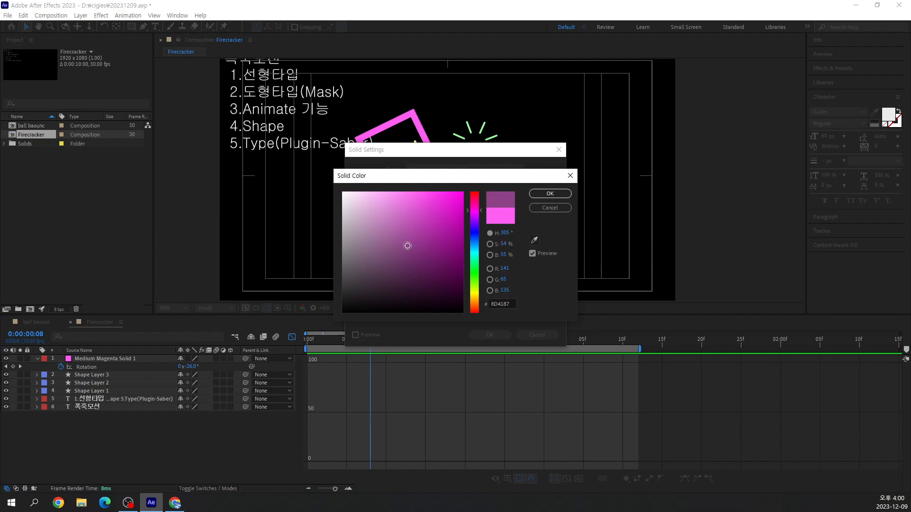
left_click(560, 195)
left_click(489, 335)
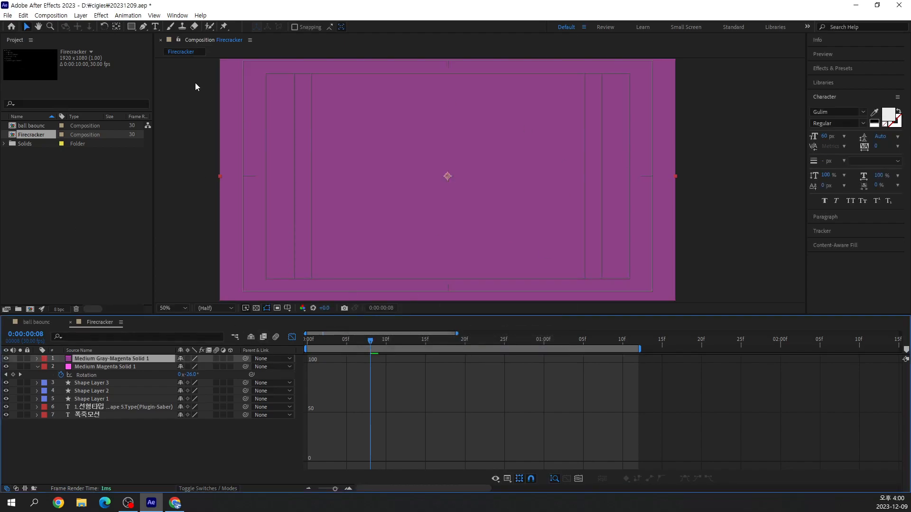
Draw a closed, roughly circular mask with four smooth points around the center of the dark magenta solid using the Pen tool
left_click(143, 27)
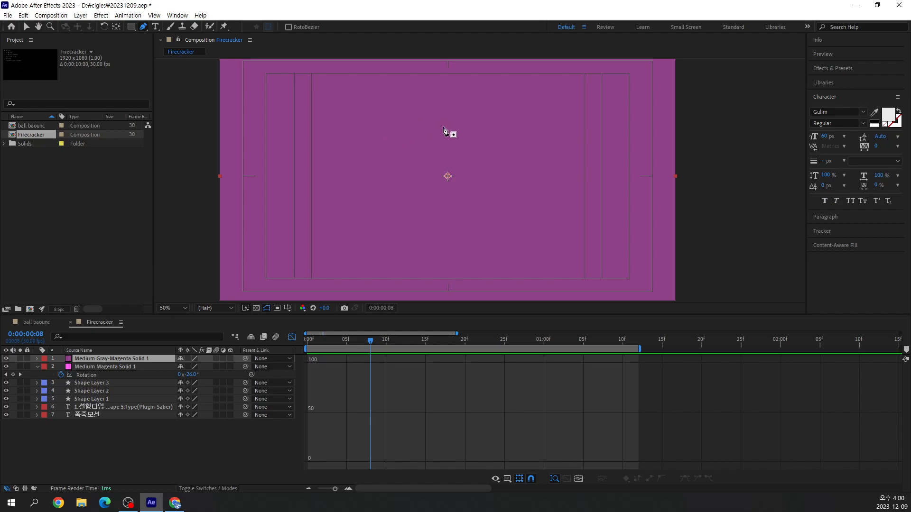
left_click_drag(445, 127, 470, 129)
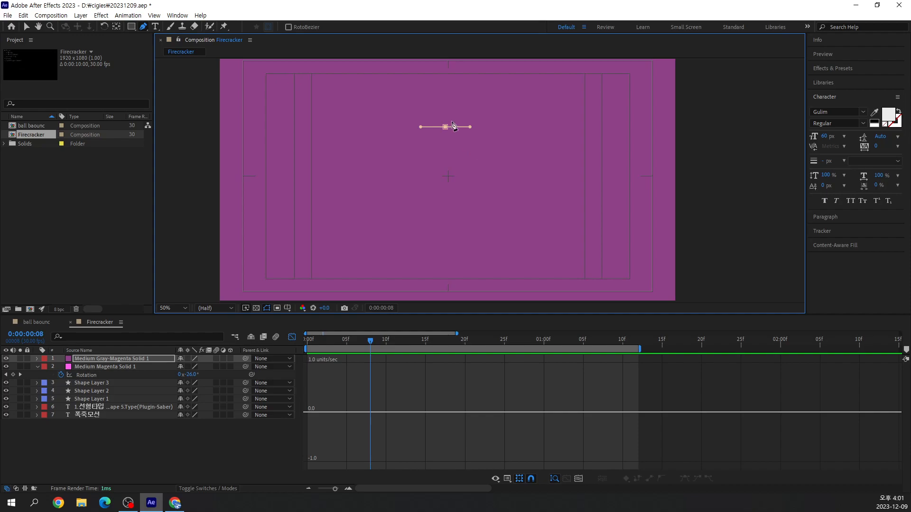
key("ctrl+z")
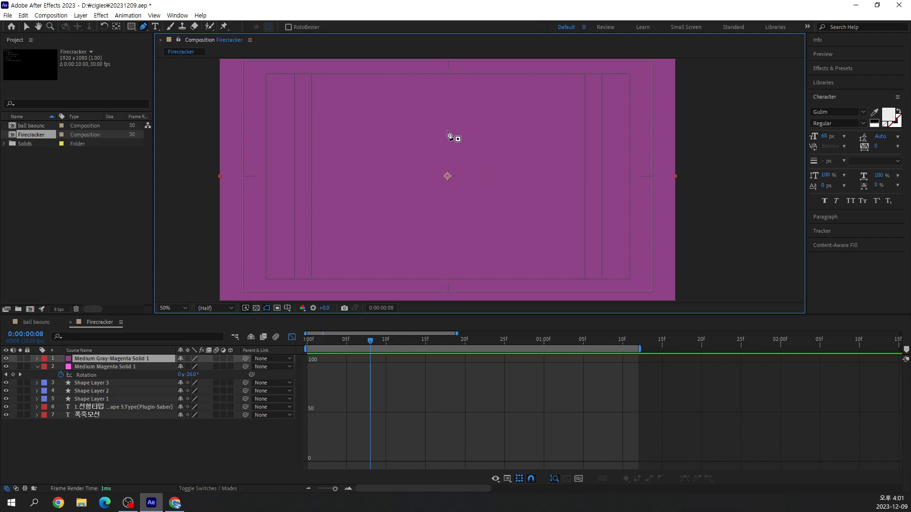
left_click_drag(446, 132, 465, 131)
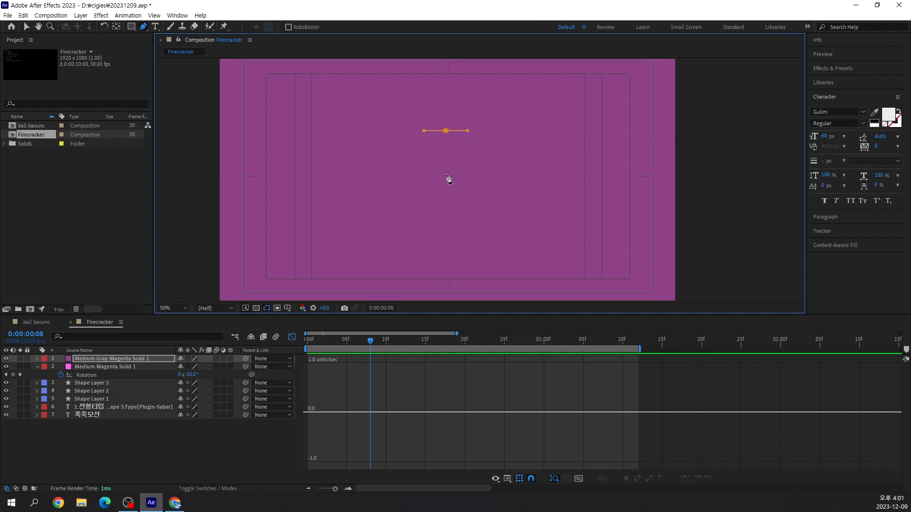
left_click(499, 177)
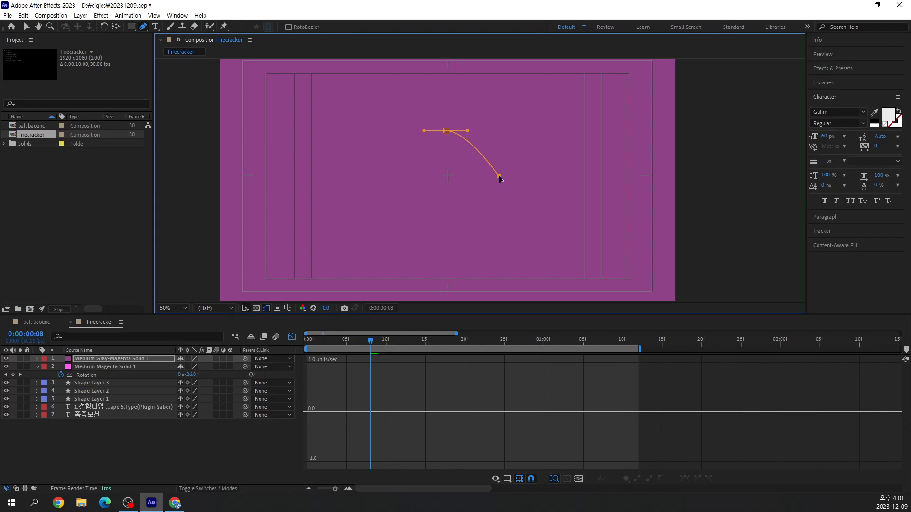
left_click_drag(498, 175, 501, 199)
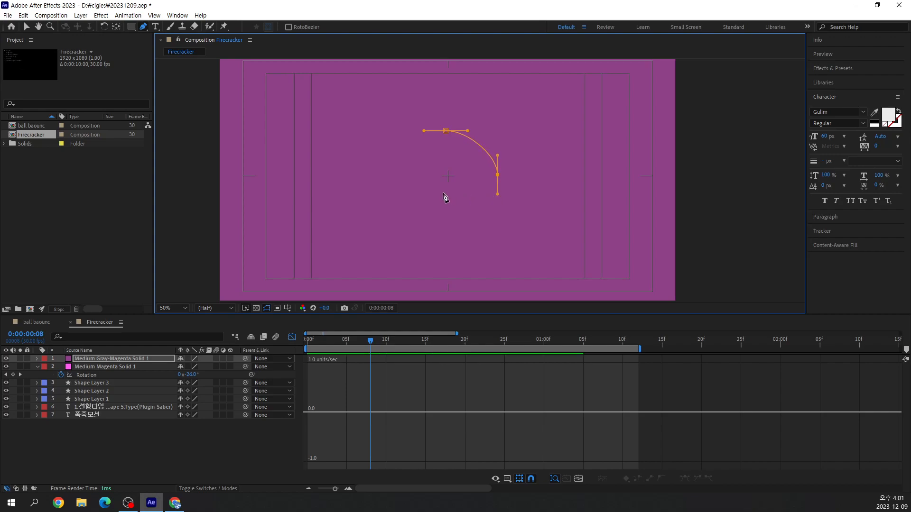
left_click_drag(449, 222, 426, 226)
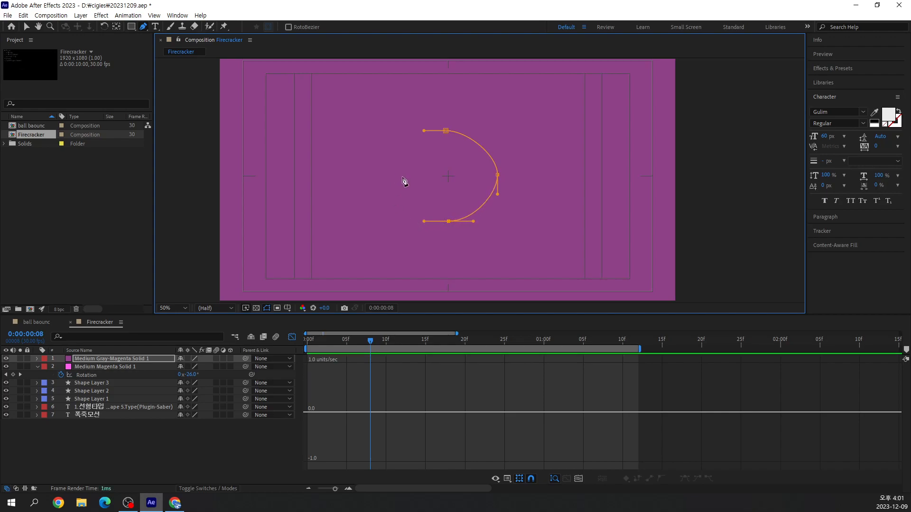
left_click_drag(400, 177, 400, 156)
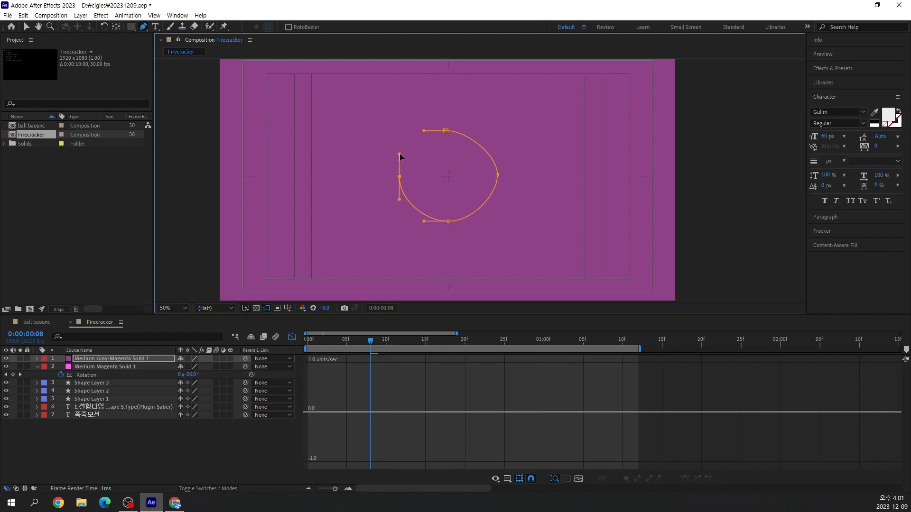
left_click(447, 133)
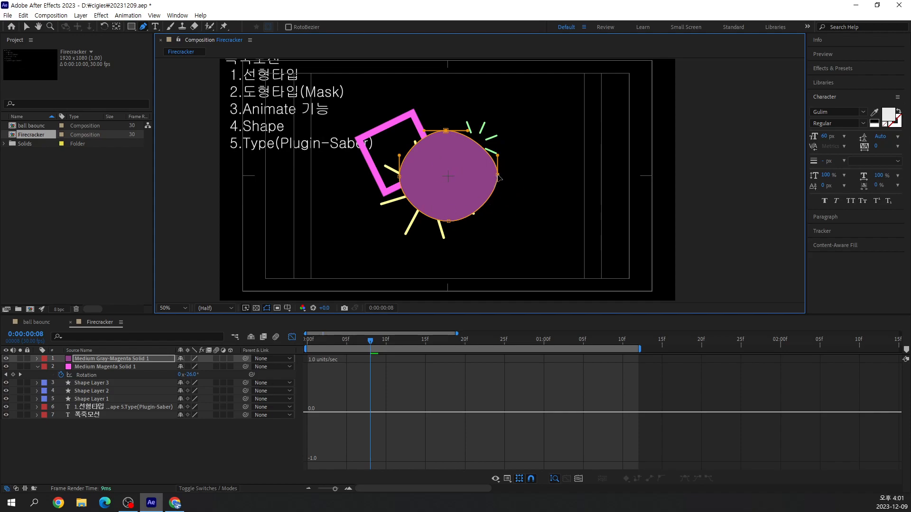
Nudge the four points of the pen-drawn mask to make it a more even circle around the composition center
left_click_drag(497, 175, 496, 177)
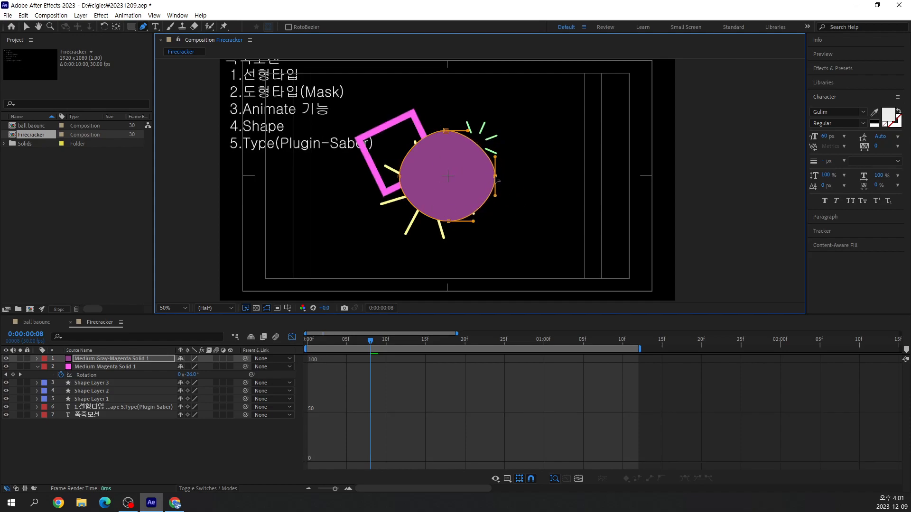
left_click_drag(401, 178, 403, 177)
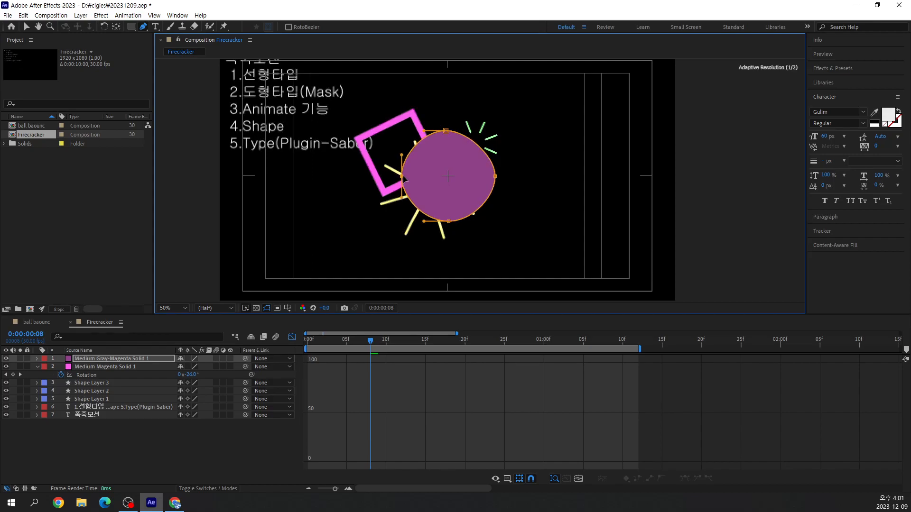
left_click_drag(446, 132, 449, 131)
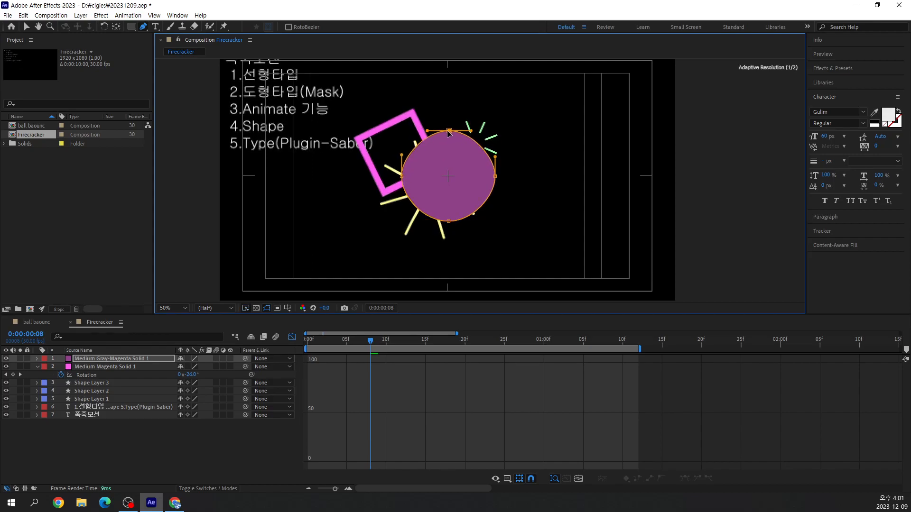
left_click_drag(450, 222, 453, 225)
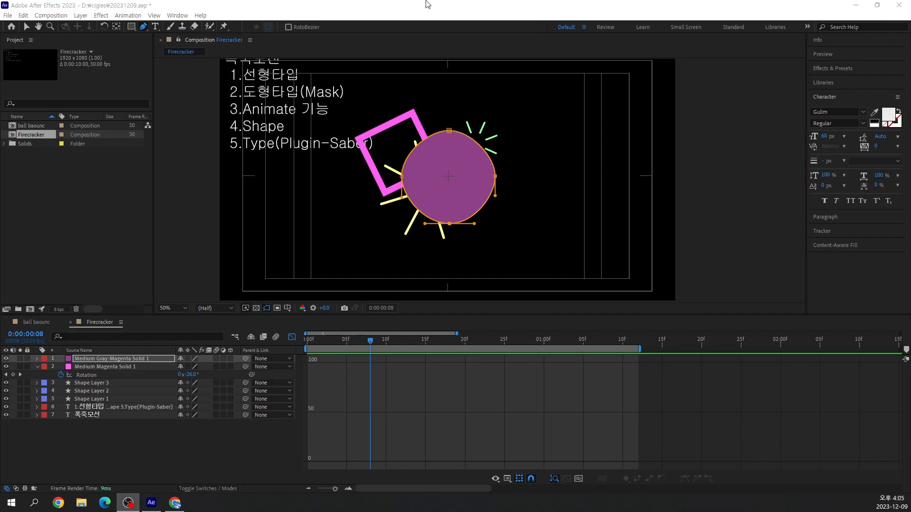
Move the circular mask's top point down to the composition center and angle its two handles upward to form a heart's cleft
left_click(431, 11)
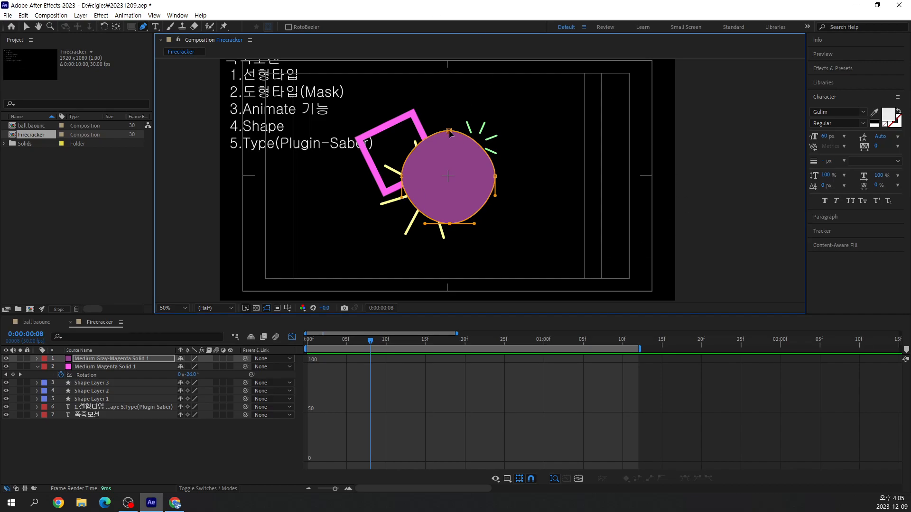
left_click_drag(450, 133, 449, 177)
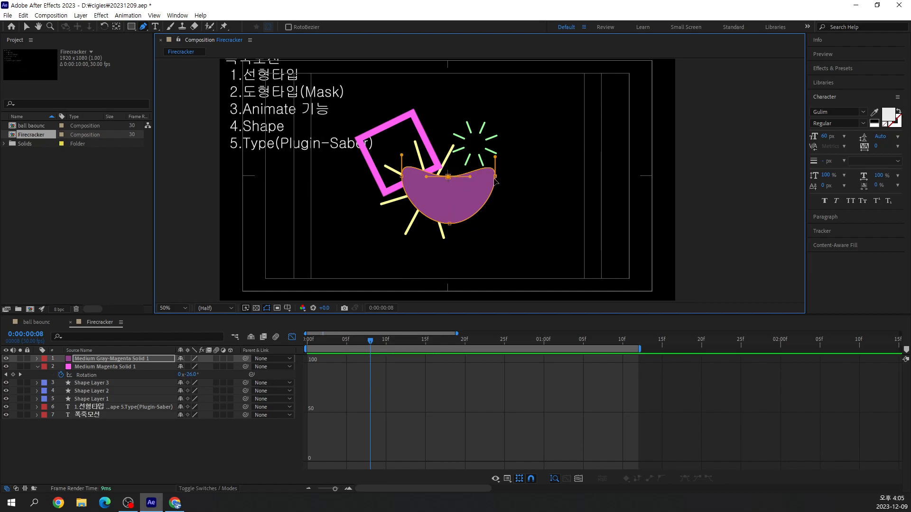
scroll(494, 179, "up", 1)
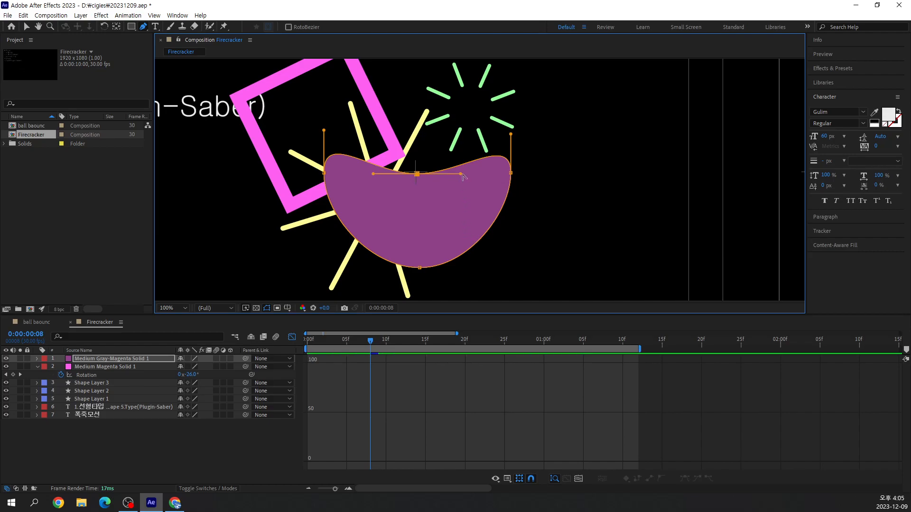
left_click_drag(460, 176, 429, 117)
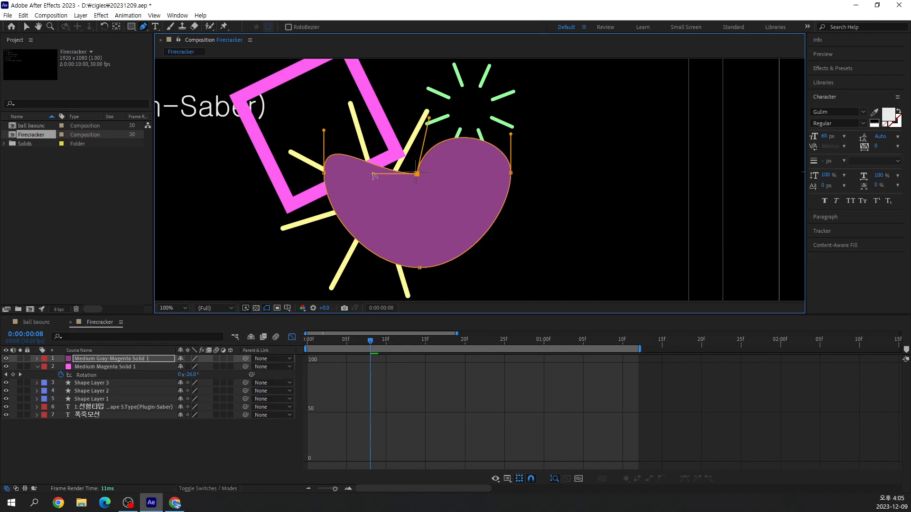
left_click_drag(375, 178, 409, 121)
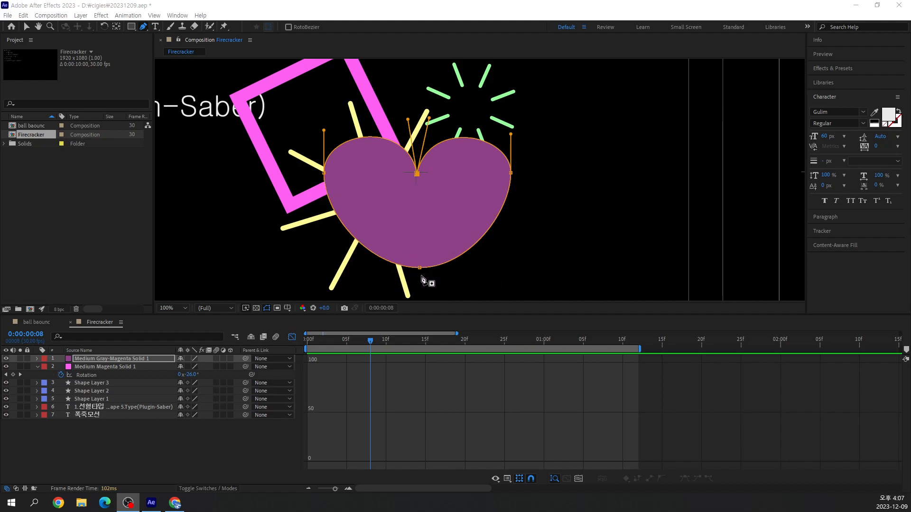
Convert the mask's bottom point to a sharp corner and adjust the bottom and side points to refine the heart's proportions
left_click(442, 9)
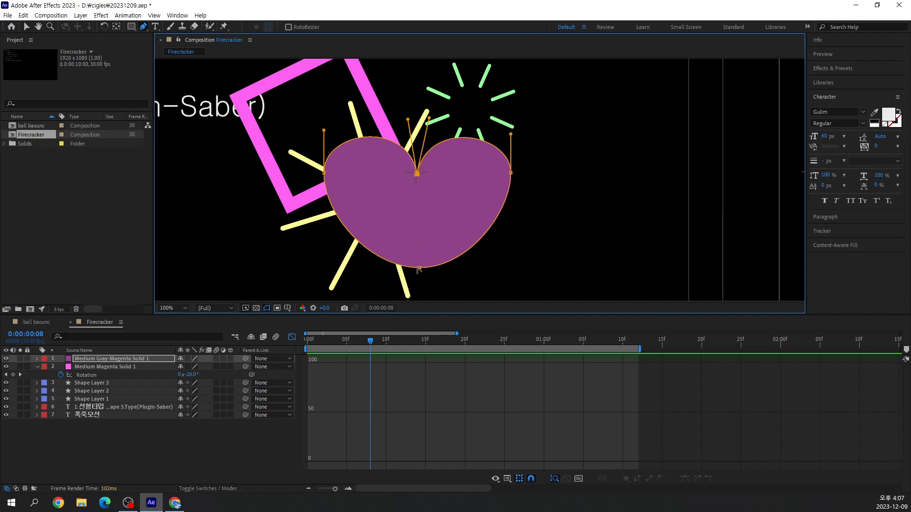
left_click(419, 269)
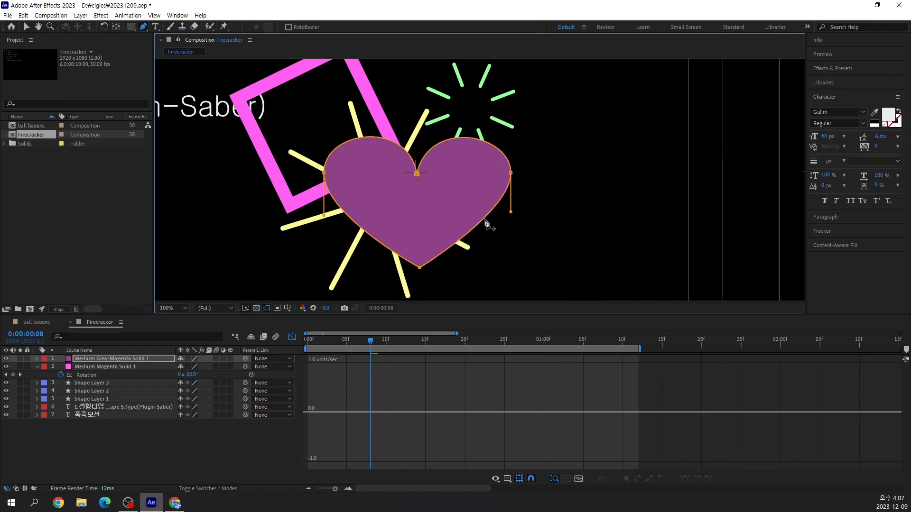
scroll(487, 223, "down", 2)
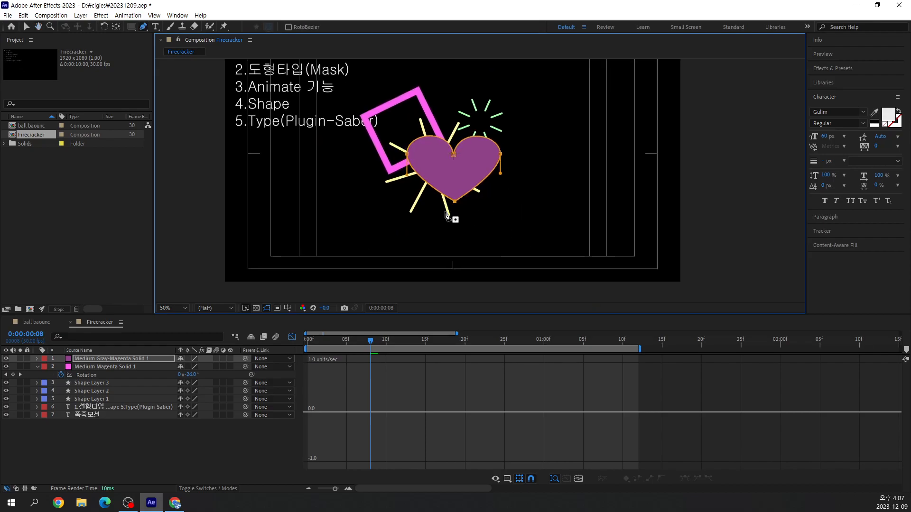
left_click_drag(454, 202, 454, 212)
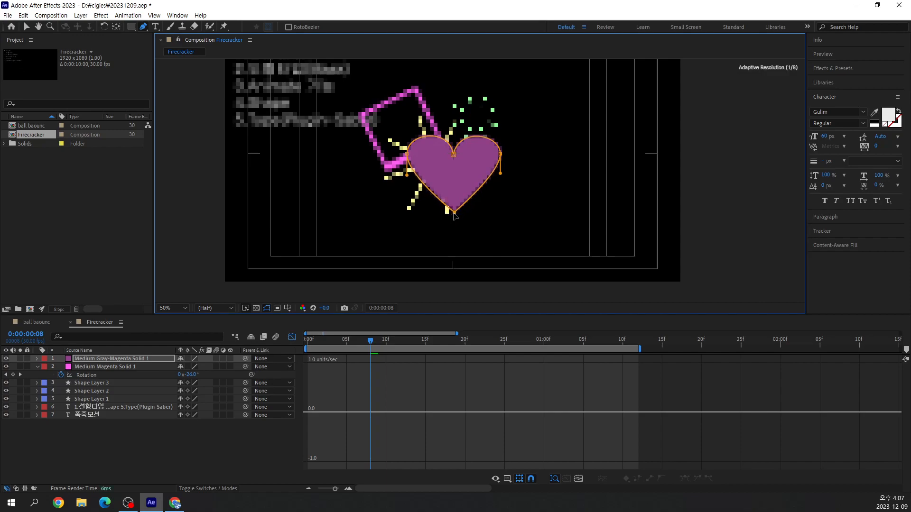
left_click_drag(503, 157, 495, 154)
left_click_drag(407, 155, 410, 157)
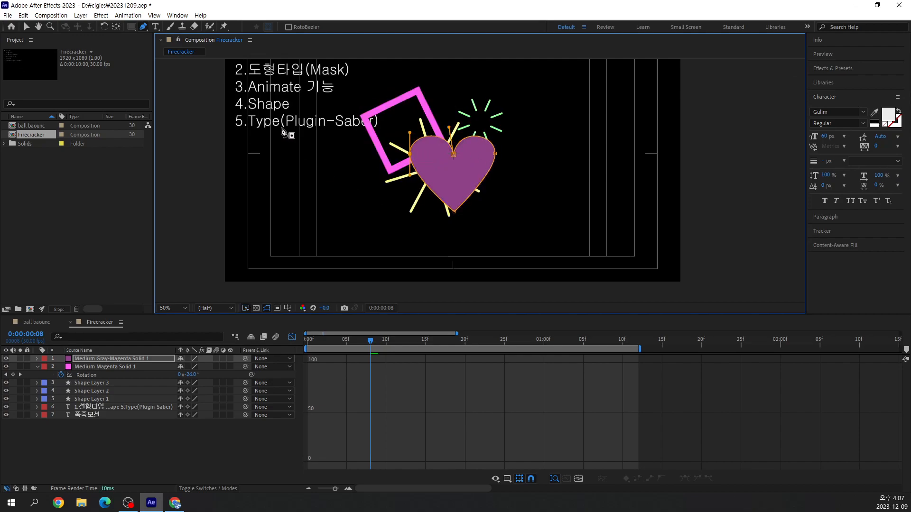
left_click(456, 212)
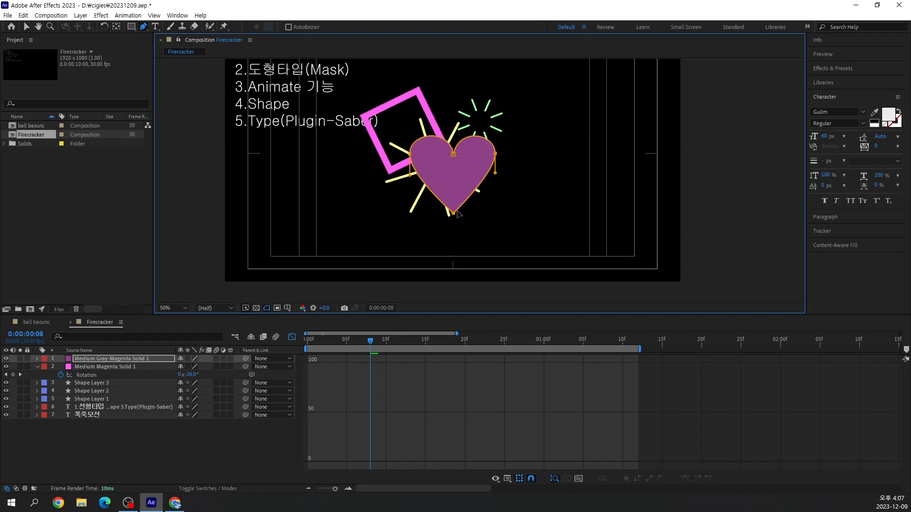
left_click_drag(453, 216, 454, 208)
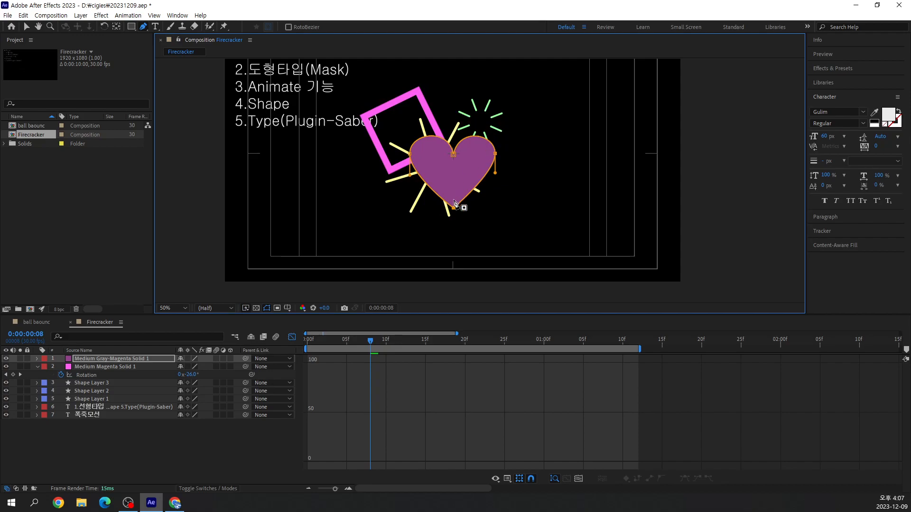
left_click_drag(455, 210, 456, 212)
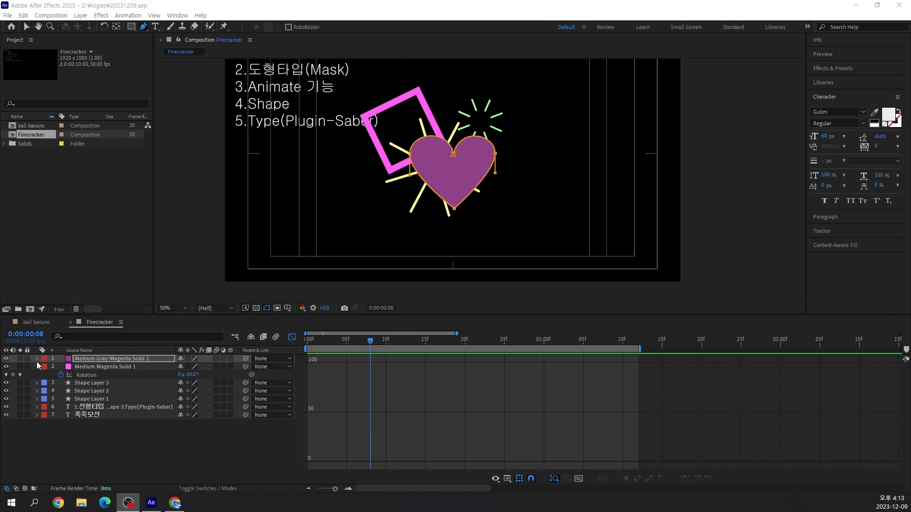
Duplicate the heart mask on the Medium Gray-Magenta Solid 1 layer, set the copy to Subtract and expand its properties
left_click(36, 358)
left_click(45, 366)
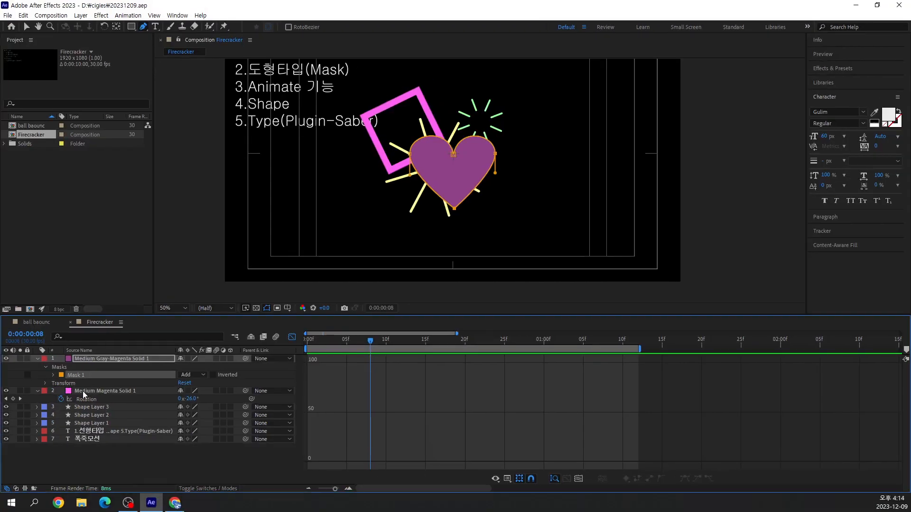
key("ctrl+d")
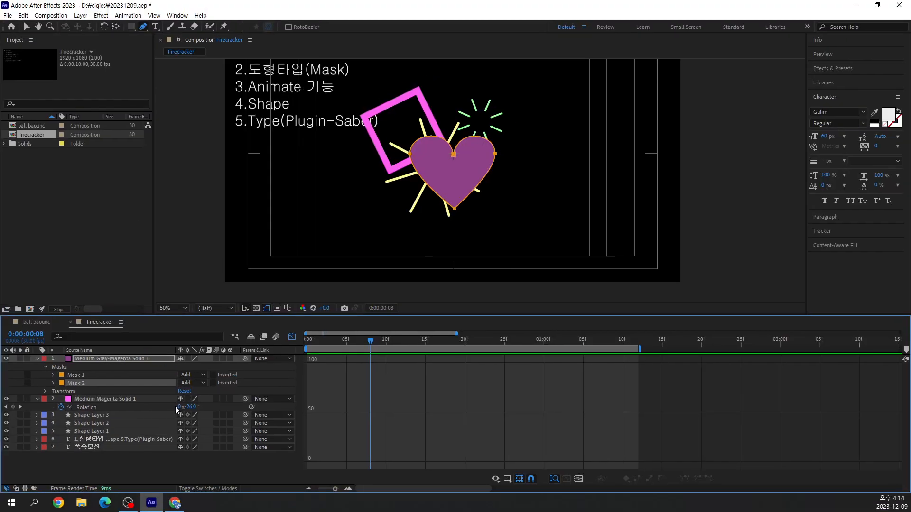
left_click(187, 385)
left_click(203, 414)
left_click(53, 383)
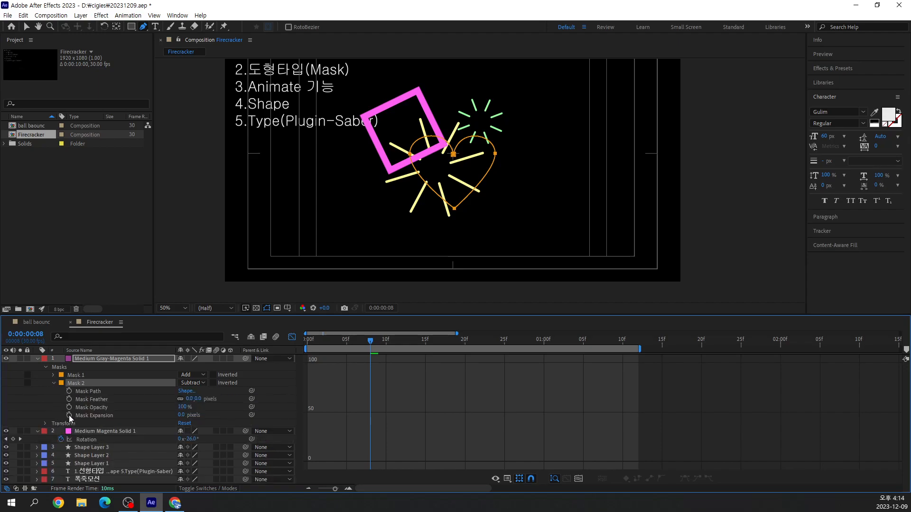
Reveal the keyframed properties of the Medium Magenta Solid 1 layer to check how its End and Start masks are set up
left_click(75, 375)
left_click(77, 382)
left_click(36, 431)
left_click(36, 431)
left_click(83, 423)
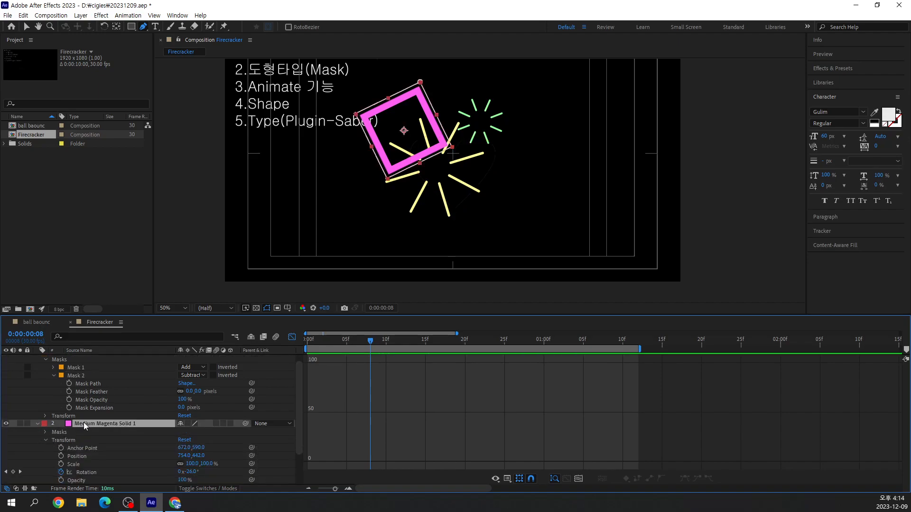
key("u")
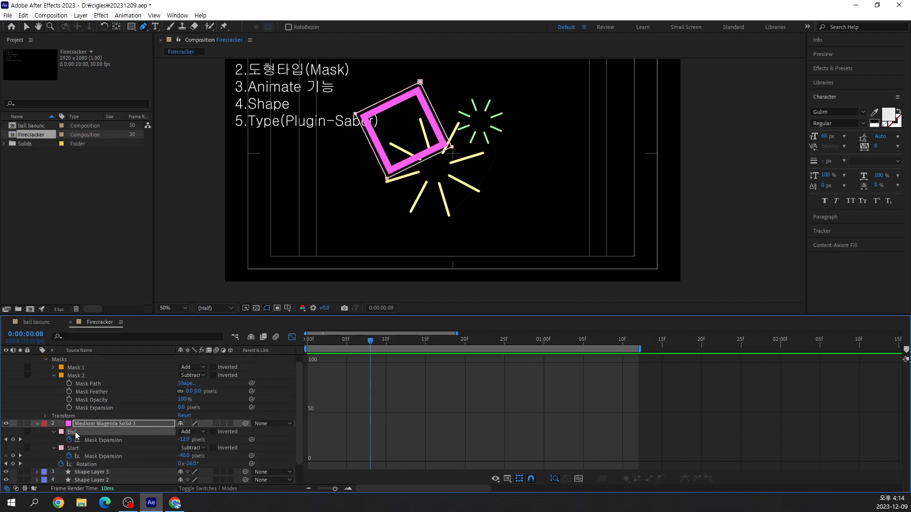
left_click(76, 448)
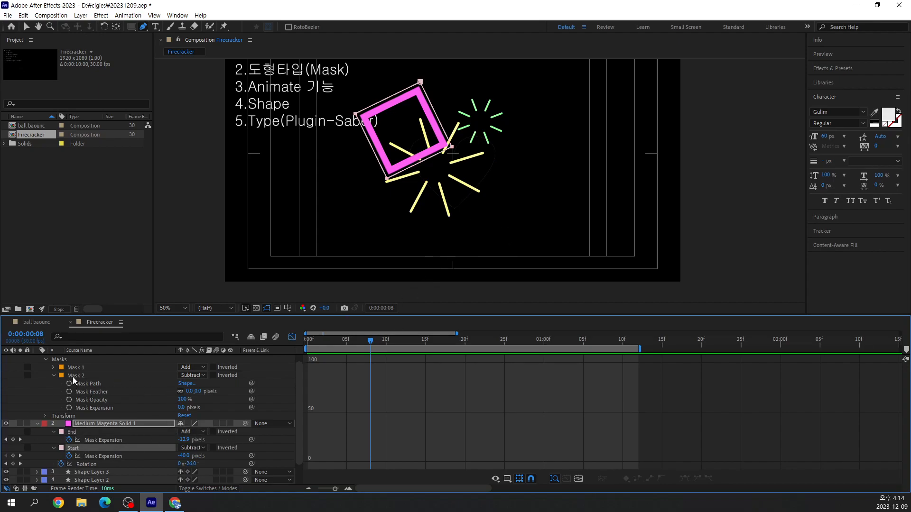
Set Mask 2's expansion on the heart layer to -38 pixels and switch the timeline from the Graph Editor back to layer bars
left_click(102, 409)
left_click_drag(180, 411, 161, 409)
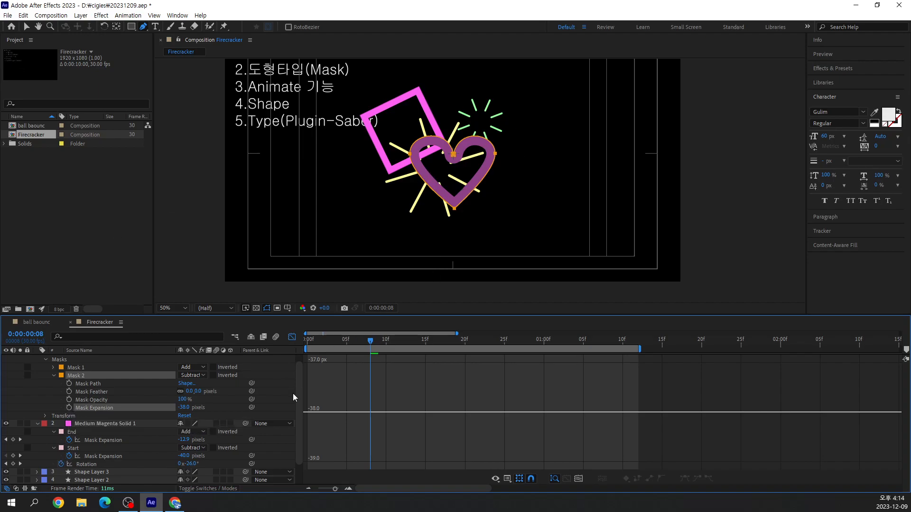
left_click(292, 337)
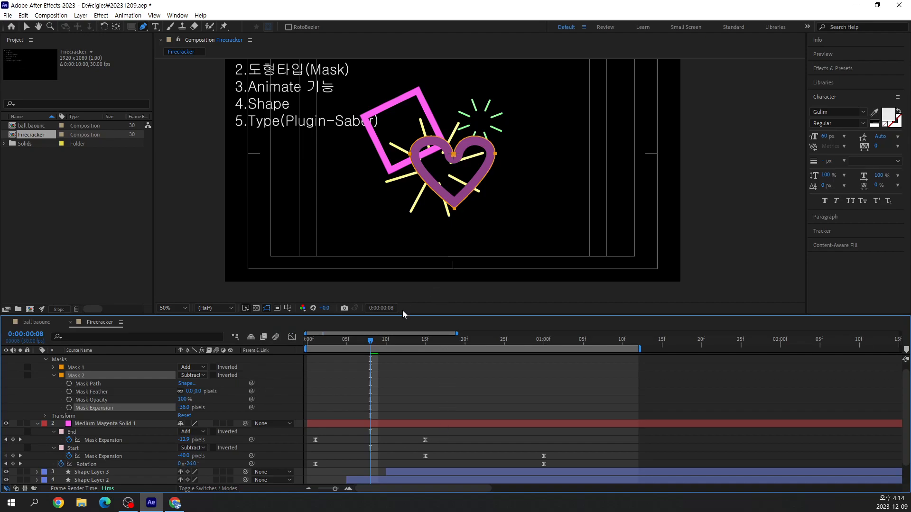
Play the composition briefly and place the current time at 0:00:00:01
key("space")
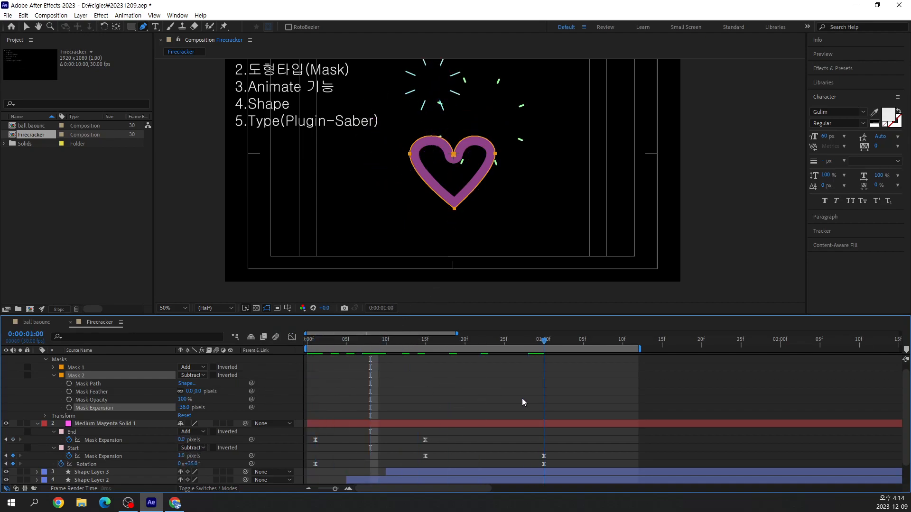
key("space")
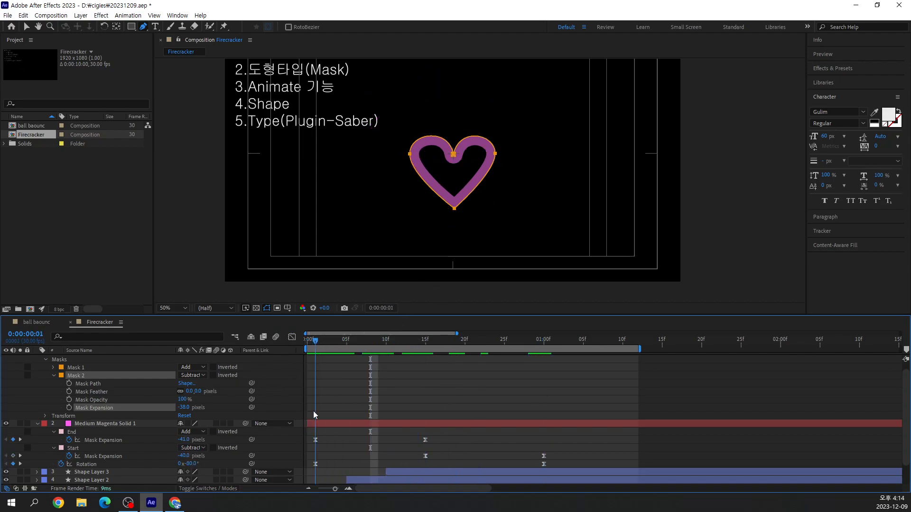
left_click_drag(306, 341, 312, 341)
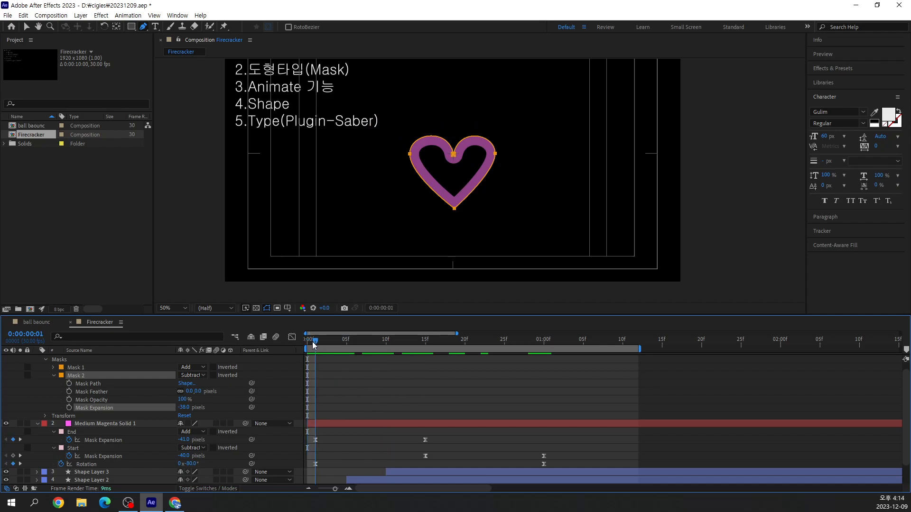
Rename the heart layer's Add mask as End and its Subtract mask as Start
left_click(52, 367)
left_click(80, 366)
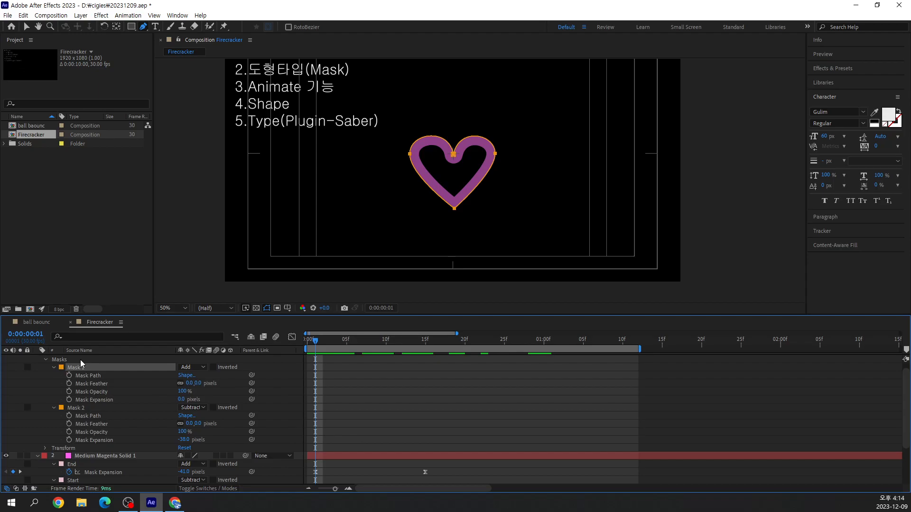
key("Return")
type("End")
key("Return")
left_click(75, 409)
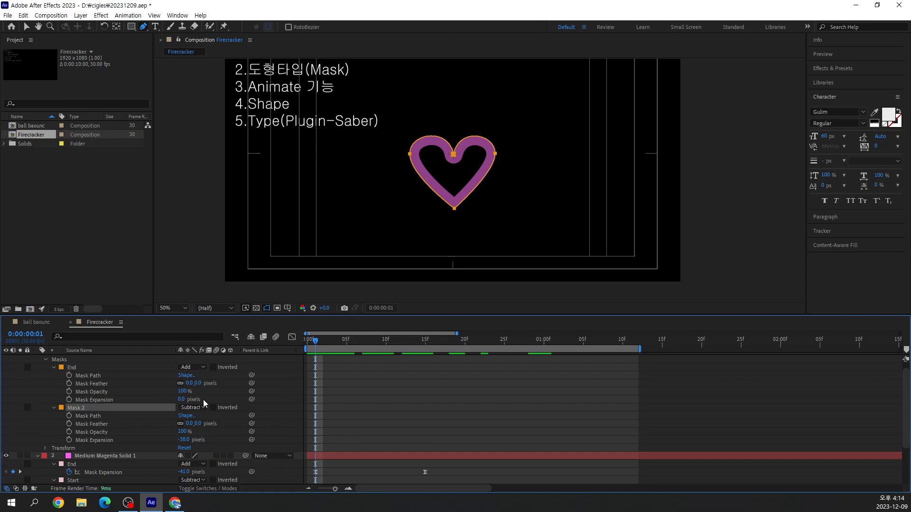
key("Return")
type("Start")
key("Return")
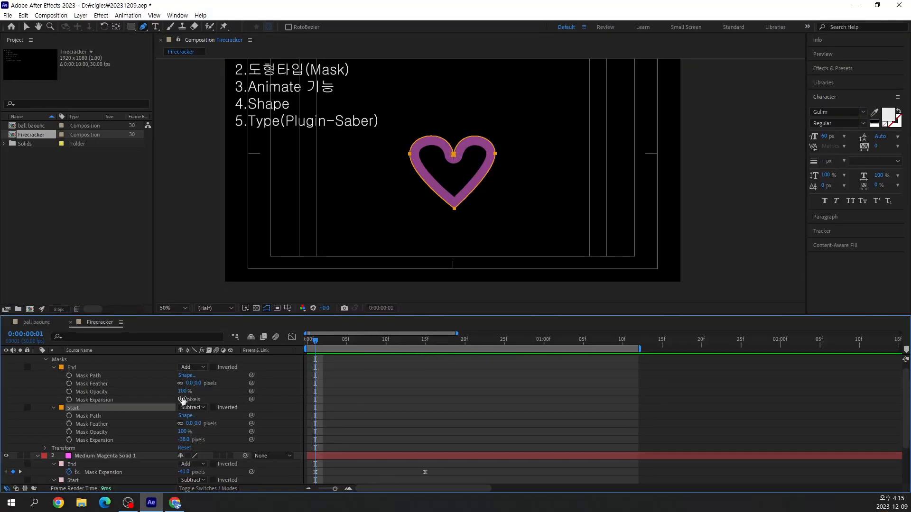
Keyframe the heart's End mask expansion at -39 pixels on 0:00:00:01 and 0 pixels on 0:00:00:15
left_click(183, 400)
key("Return")
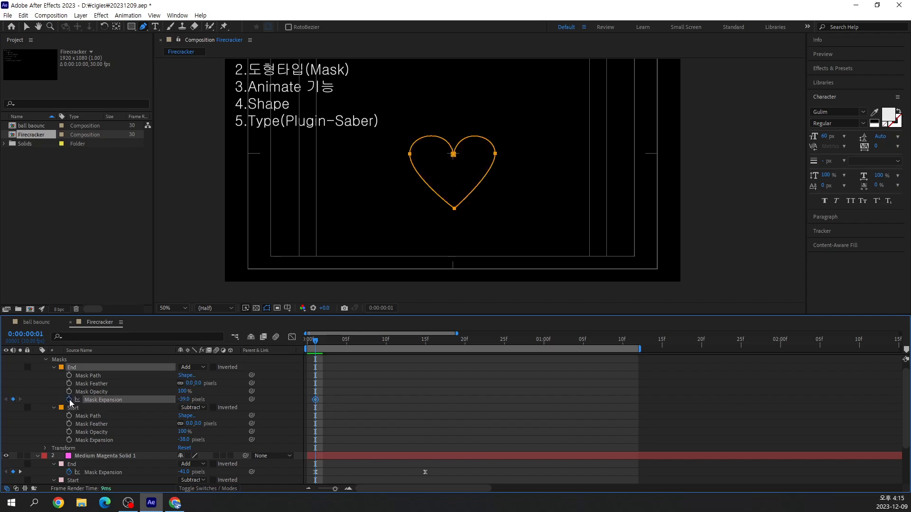
left_click_drag(316, 338, 426, 369)
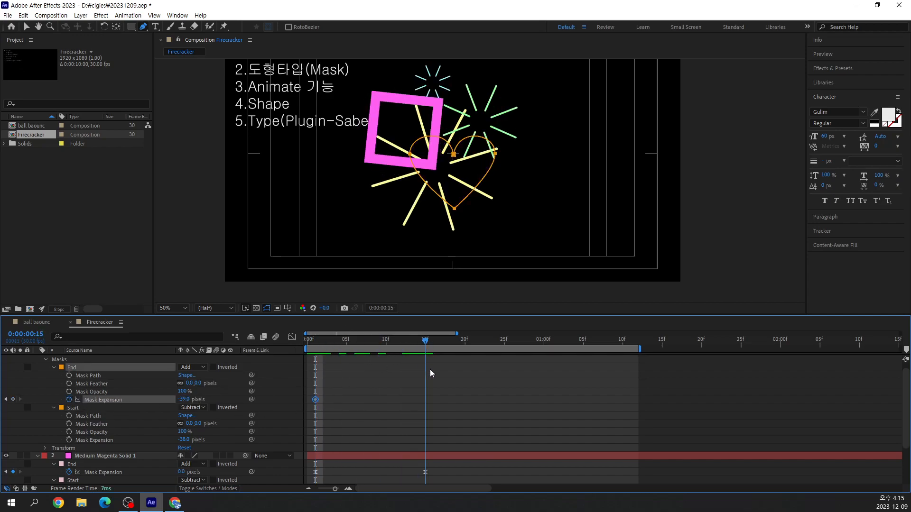
left_click(183, 400)
type("1")
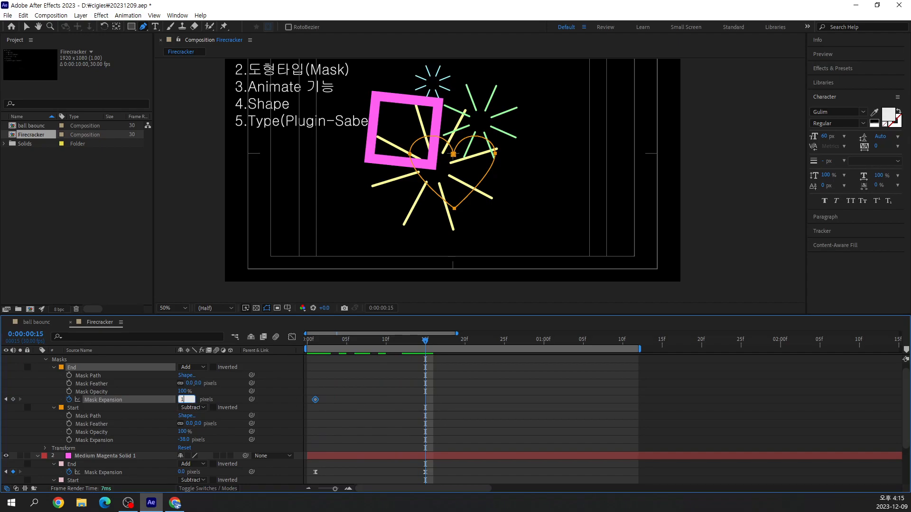
key("Return")
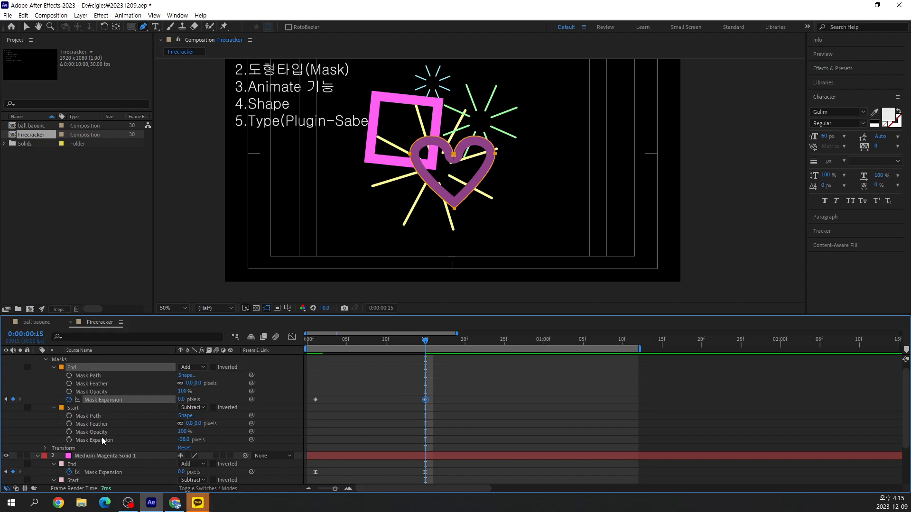
Keyframe the heart's Start mask expansion at -38 pixels on 0:00:00:15 and 1 pixel on 0:00:01:00
left_click(69, 440)
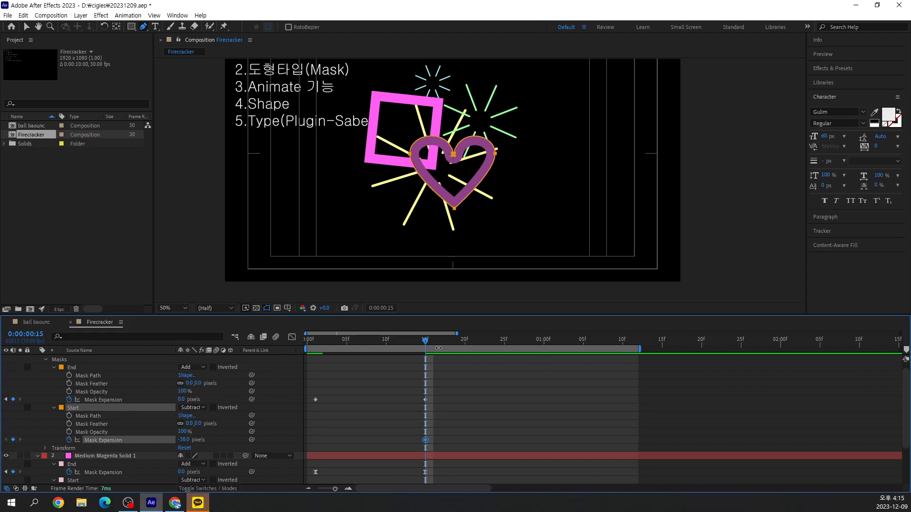
left_click_drag(420, 339, 544, 362)
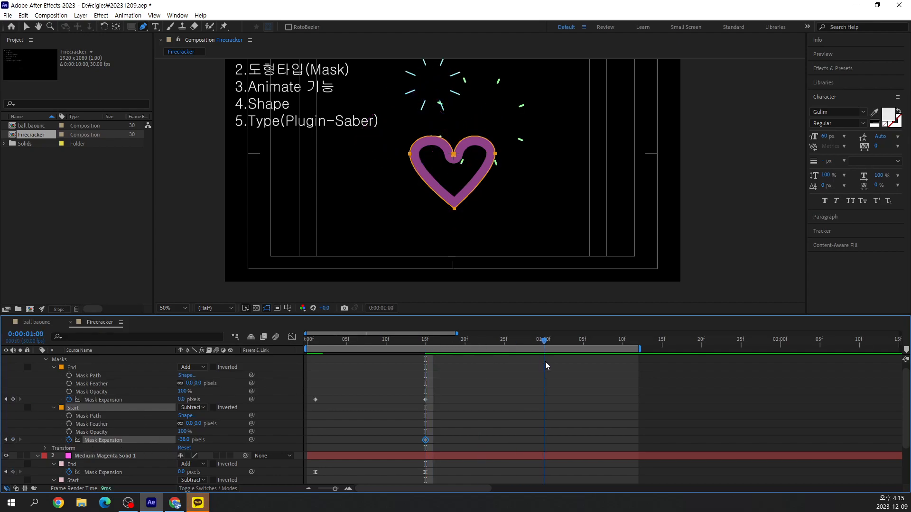
left_click(184, 440)
type("1")
key("Return")
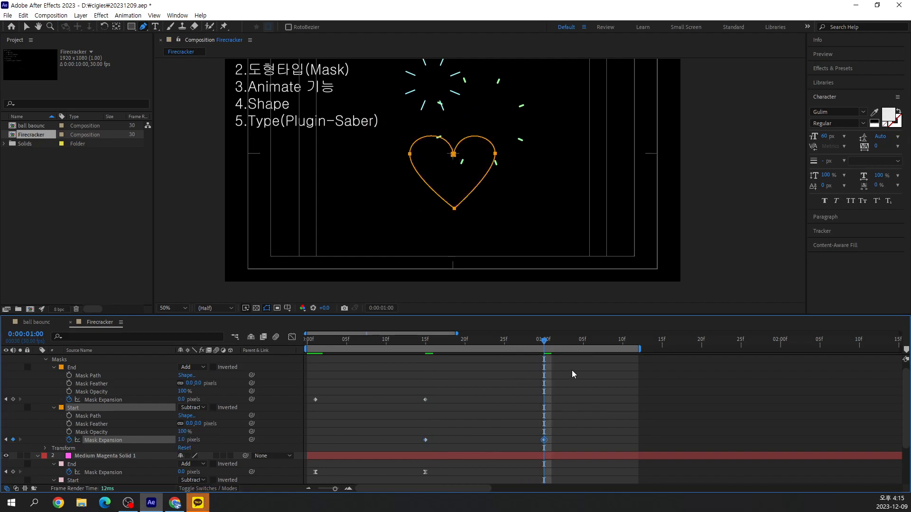
Play the composition from 0:00:00:00 and show the heart's mask expansion in the Graph Editor at 0:00:00:05
left_click_drag(545, 359, 308, 382)
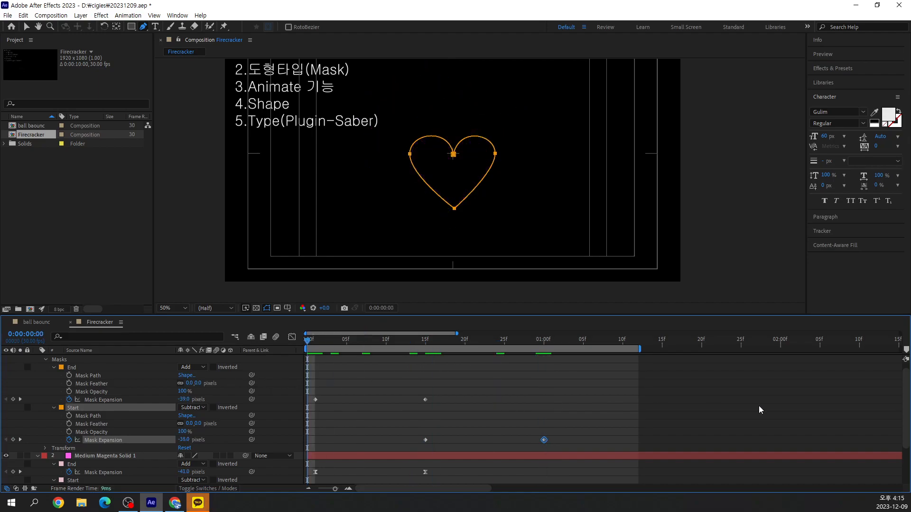
key("space")
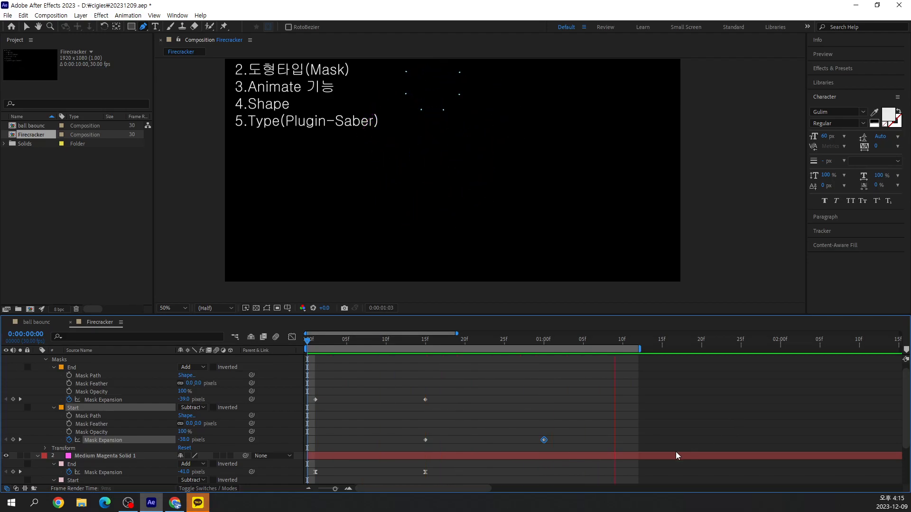
left_click(291, 338)
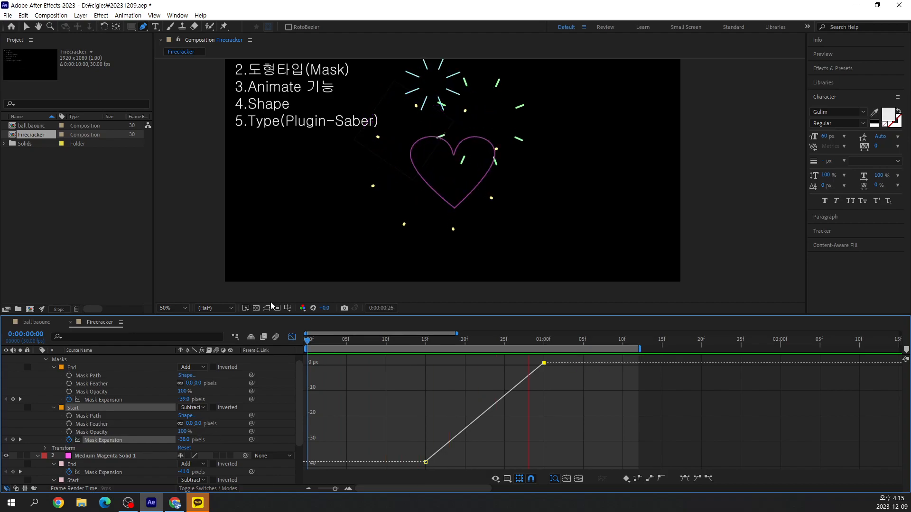
left_click(347, 340)
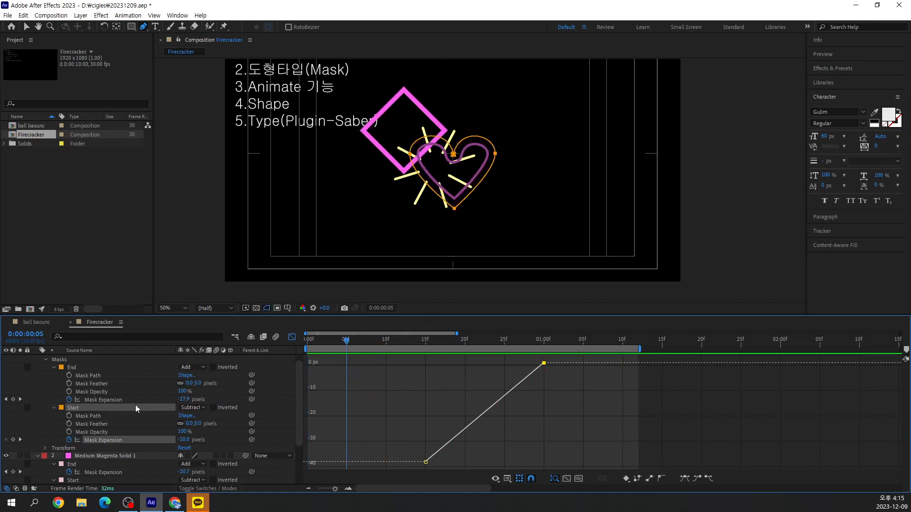
Apply ease in and ease out to all End and Start mask expansion keyframes of the heart layer
left_click(118, 400)
left_click(103, 440, "shift")
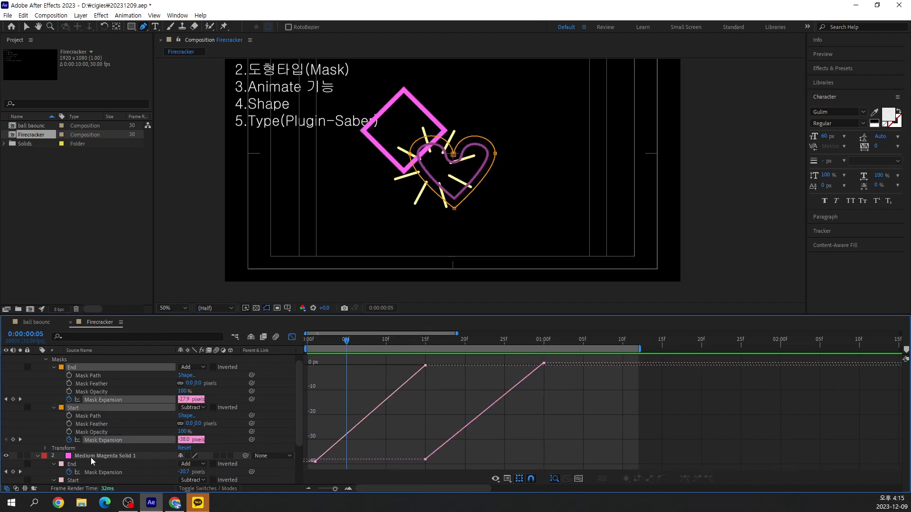
left_click(26, 28)
left_click_drag(563, 360, 335, 465)
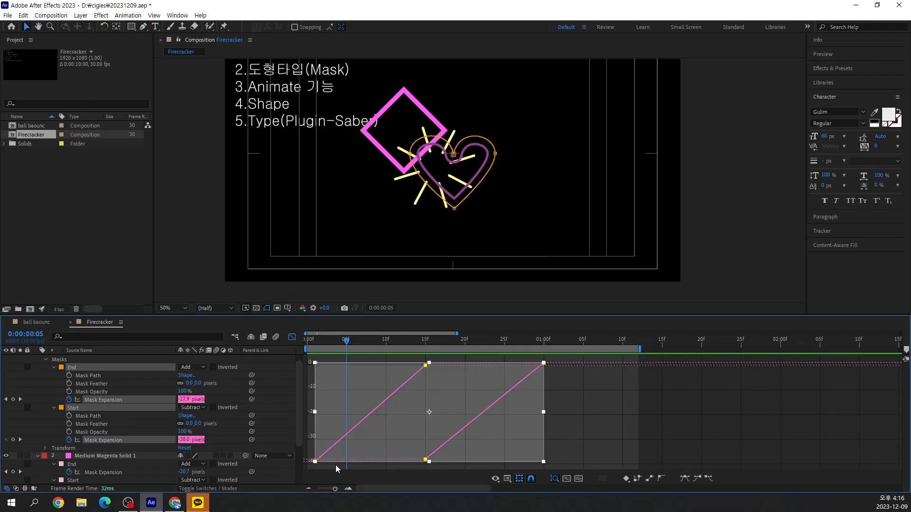
left_click(709, 479)
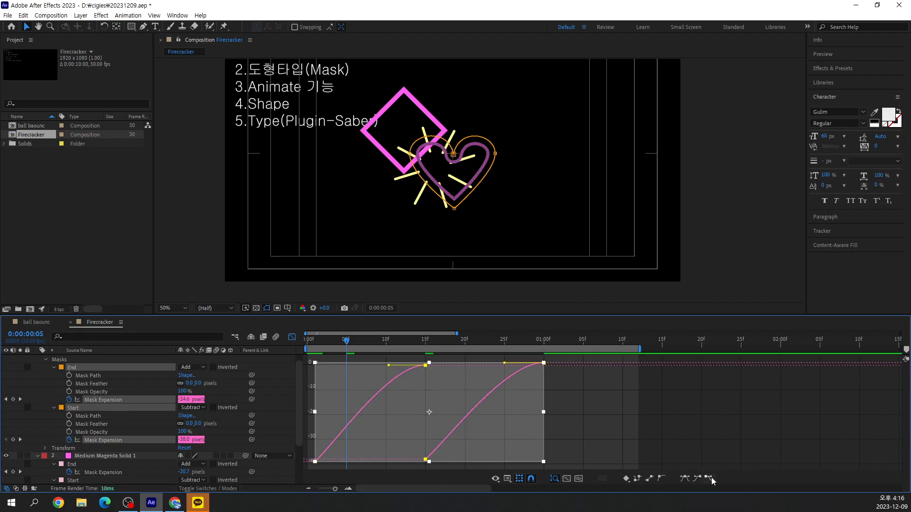
left_click(694, 411)
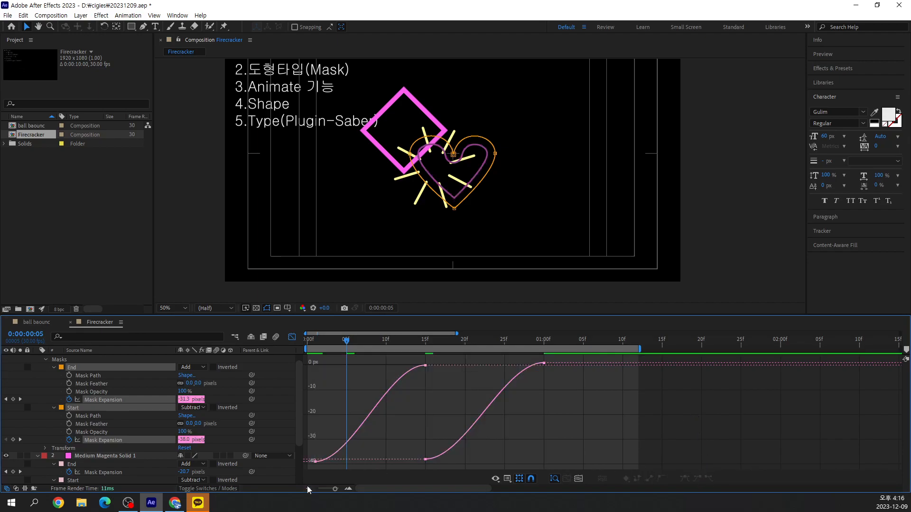
Reshape the heart's End and Start mask expansion curves with steeper starts by adjusting their handles, and play the composition
left_click(315, 460)
left_click_drag(348, 463, 331, 420)
left_click_drag(389, 368, 397, 386)
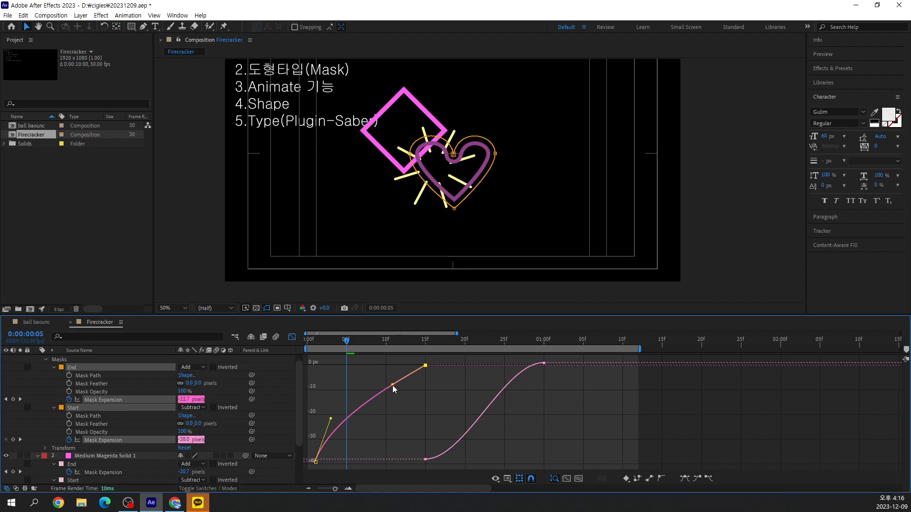
mouse_move(427, 460)
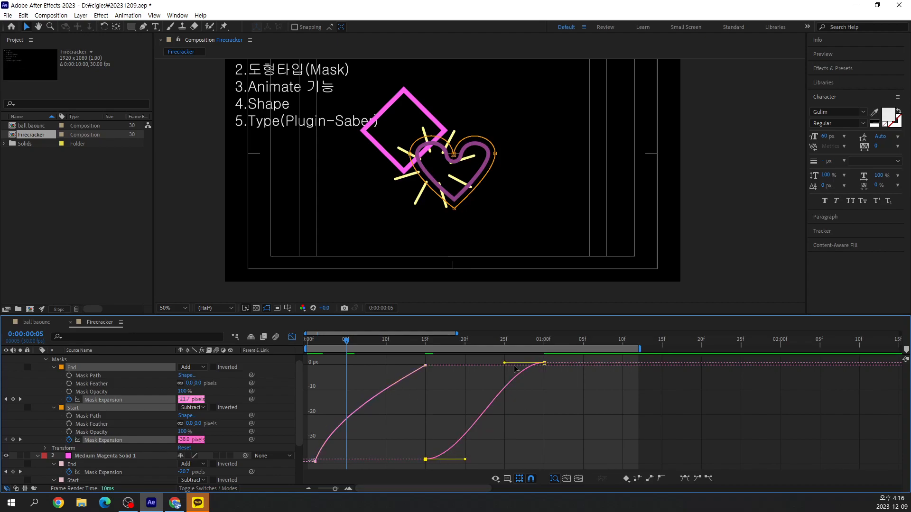
left_click_drag(467, 462, 451, 436)
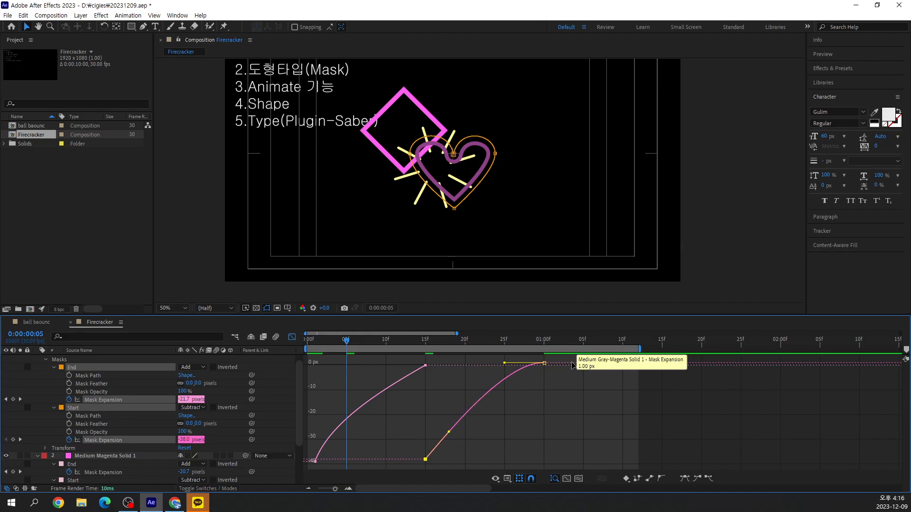
left_click(594, 421)
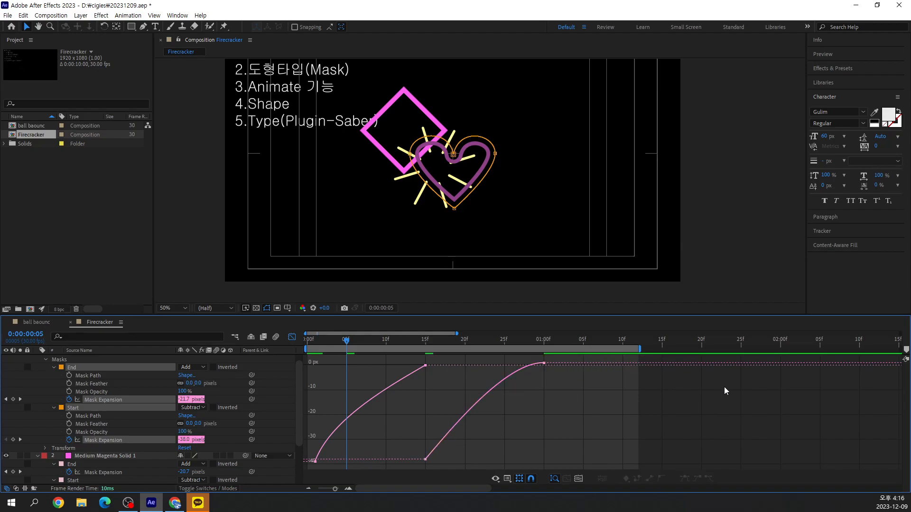
key("space")
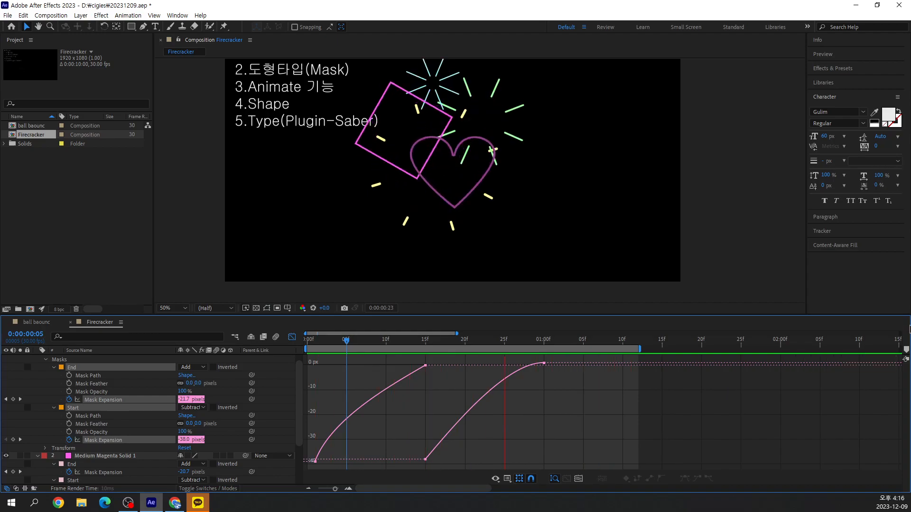
Change the heart layer's solid color to light red FF9292, previewing it at 0:00:00:10
left_click(385, 340)
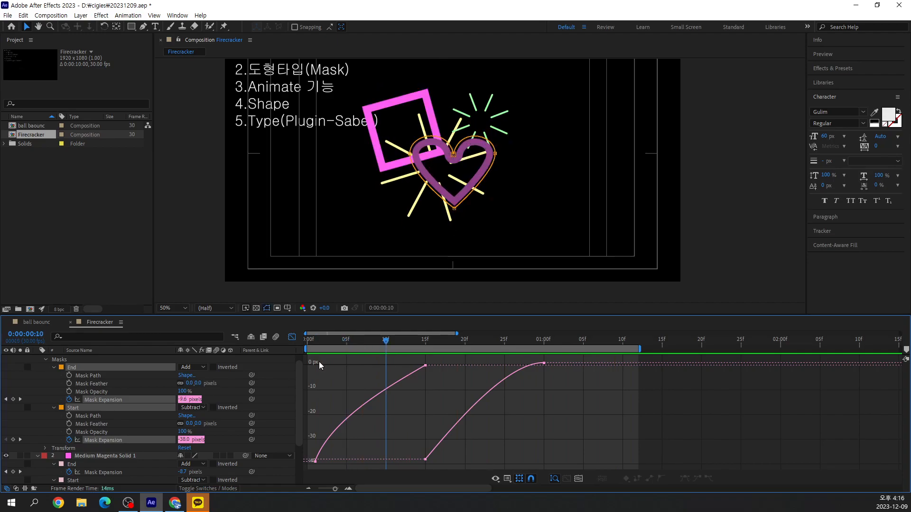
scroll(128, 415, "up", 1)
left_click(112, 361)
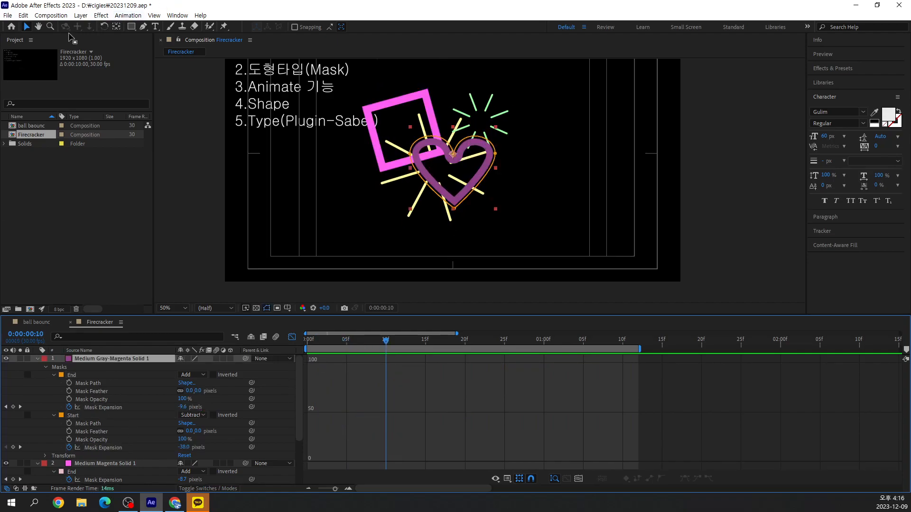
left_click(80, 16)
left_click(97, 32)
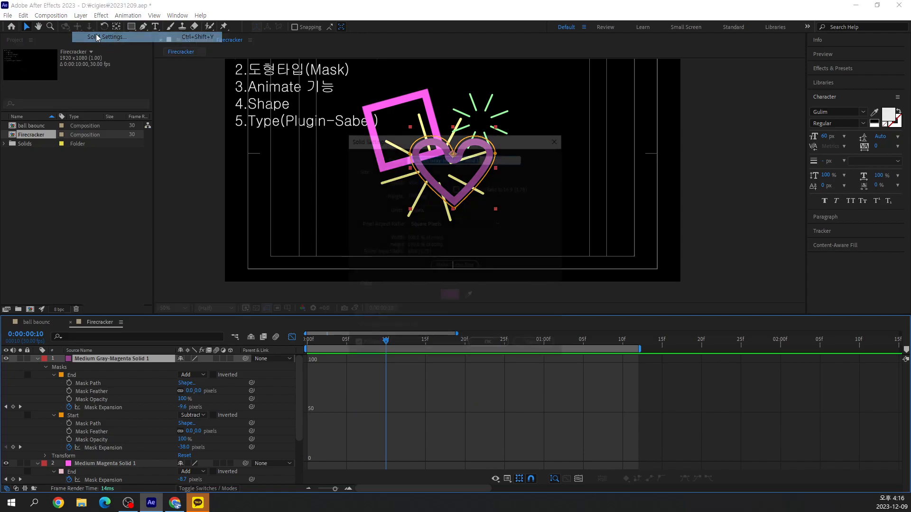
left_click(451, 300)
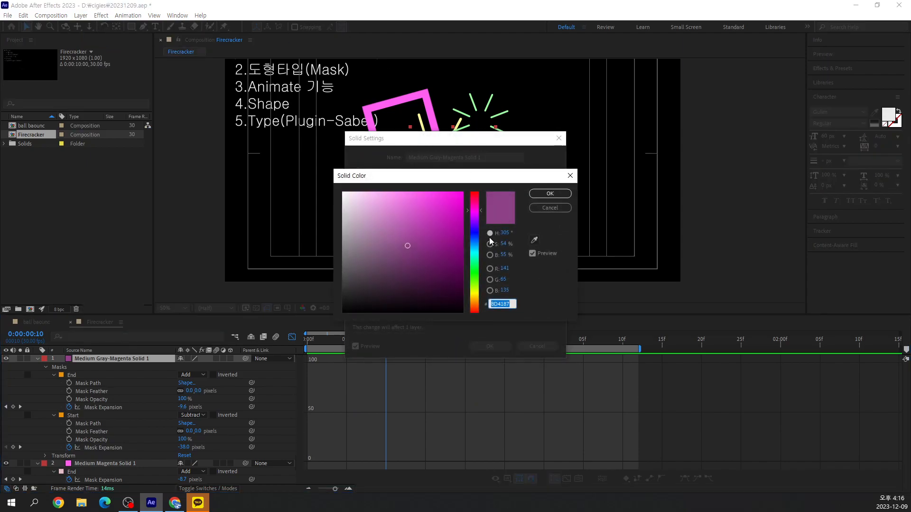
left_click(476, 251)
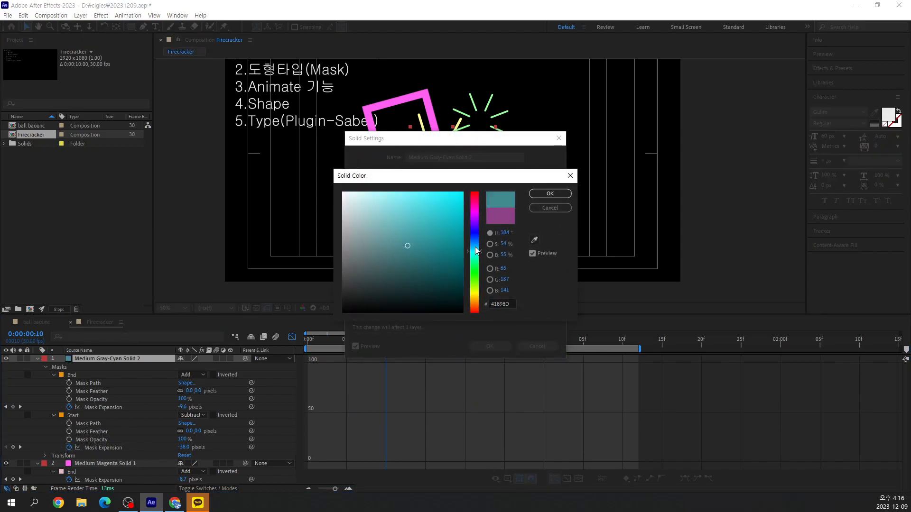
left_click(476, 293)
mouse_move(383, 215)
left_mouse_down()
mouse_move(373, 189)
mouse_move(381, 185)
left_mouse_up()
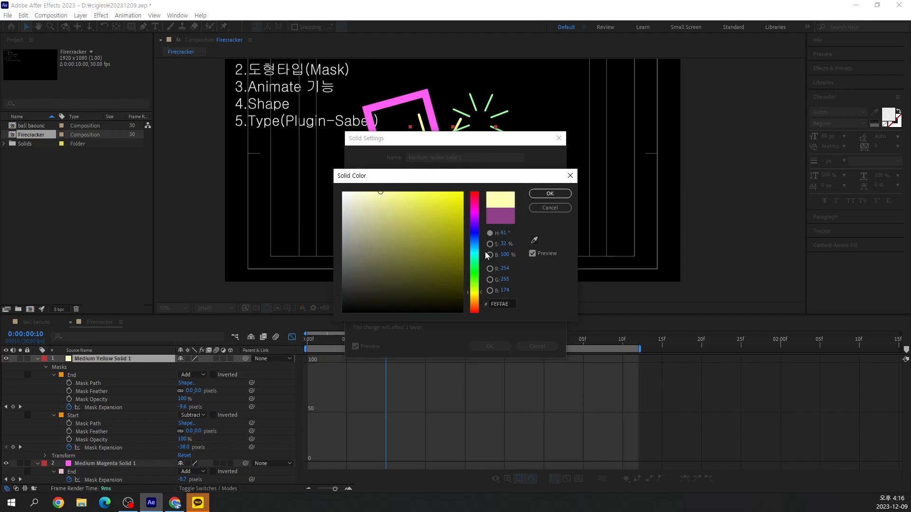
left_click(476, 301)
left_click_drag(477, 304, 474, 329)
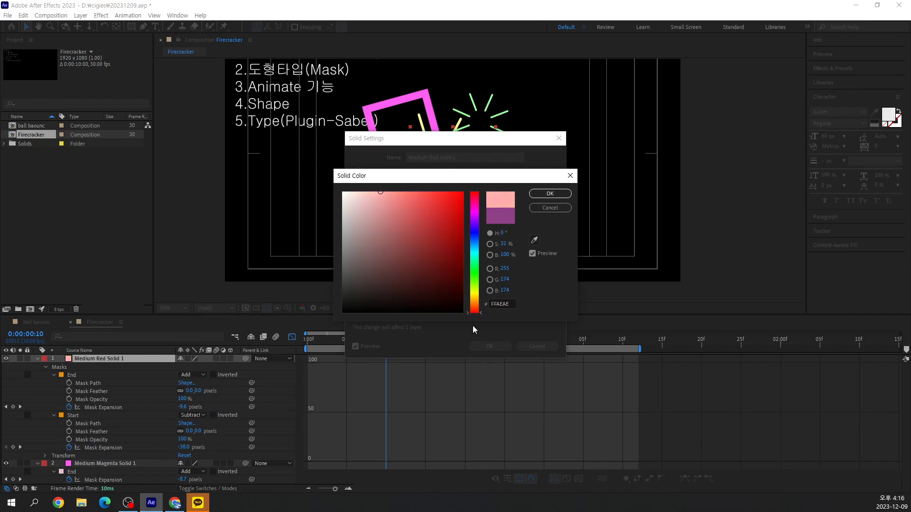
mouse_move(404, 206)
left_mouse_down()
mouse_move(400, 180)
mouse_move(380, 164)
mouse_move(394, 166)
left_mouse_up()
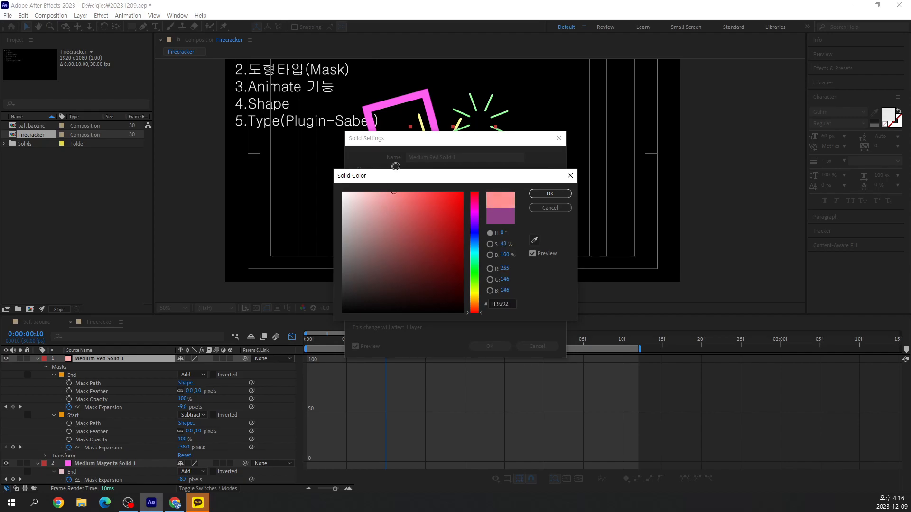
left_click(568, 193)
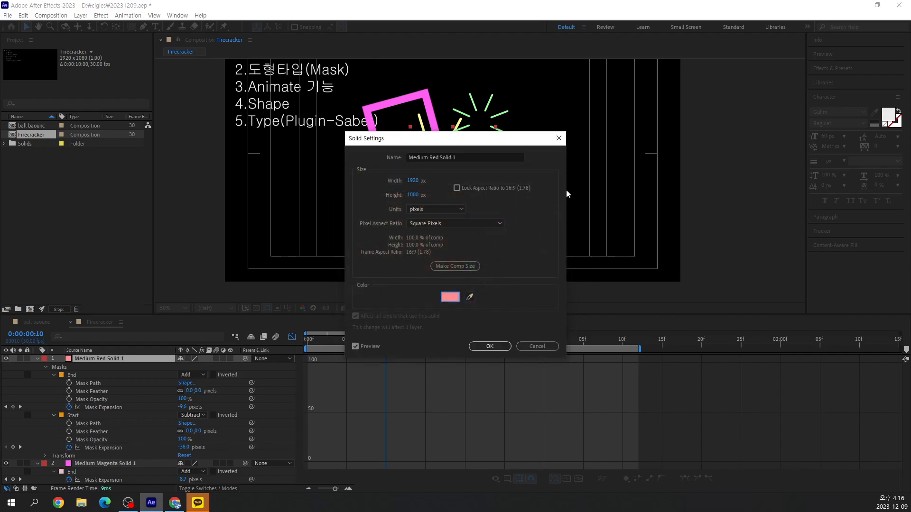
left_click(493, 348)
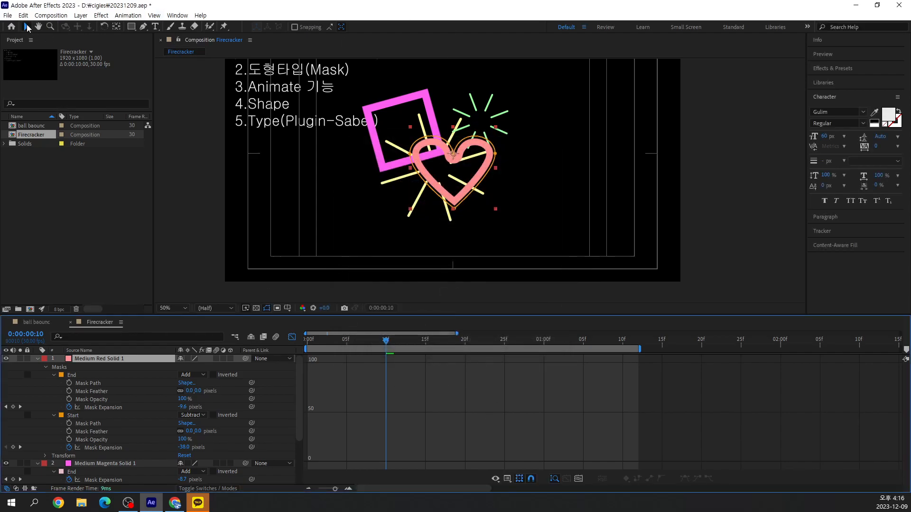
Move the heart layer's anchor point down to the centre of the heart with the Pan Behind tool
left_click(118, 27)
left_click_drag(453, 154, 456, 177)
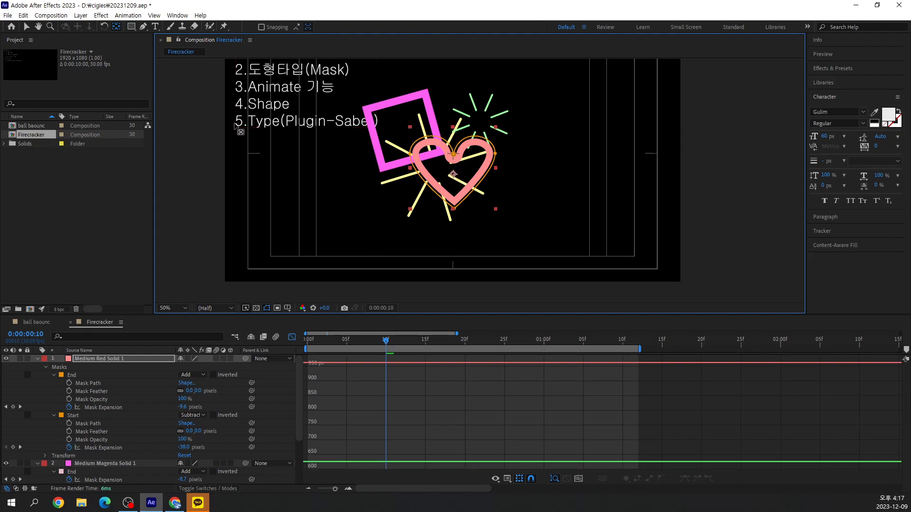
left_click(26, 27)
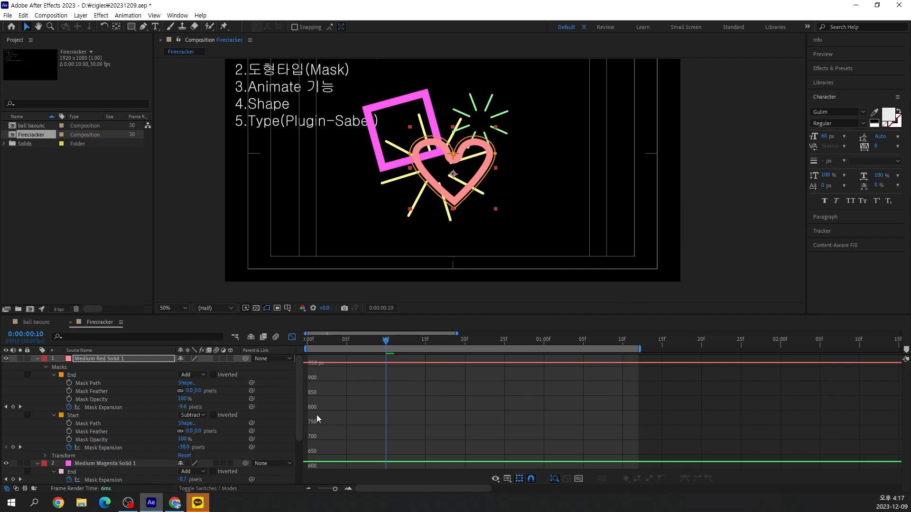
Reveal the heart layer's rotation at 0:00:00:01 and move the heart straight up in the composition
left_click(97, 354)
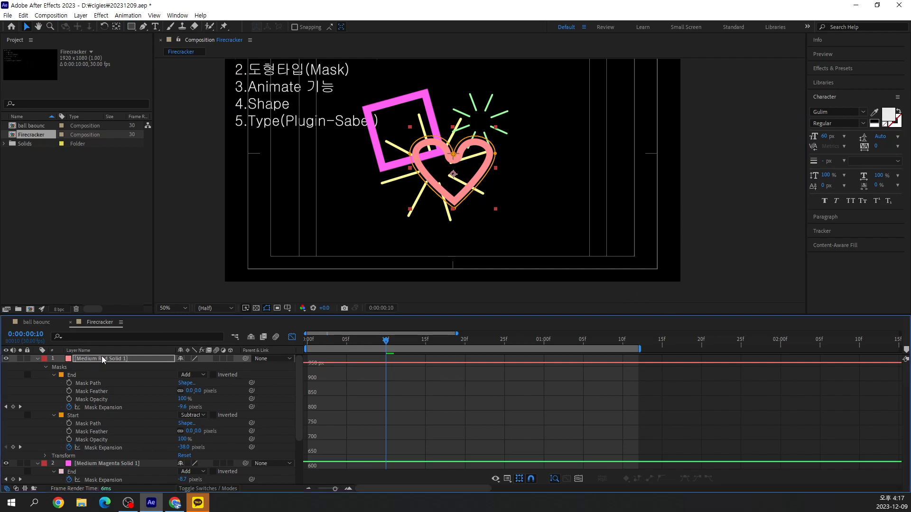
left_click(98, 359)
left_click(97, 352)
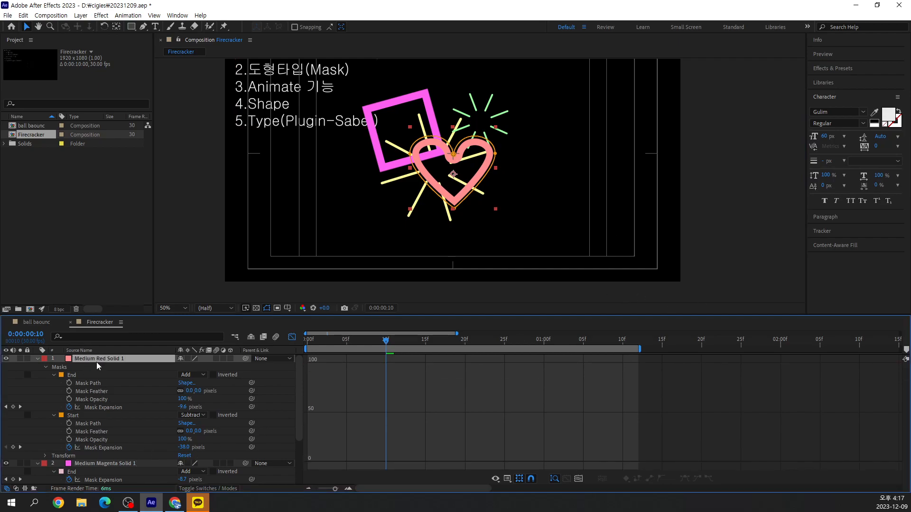
key("r")
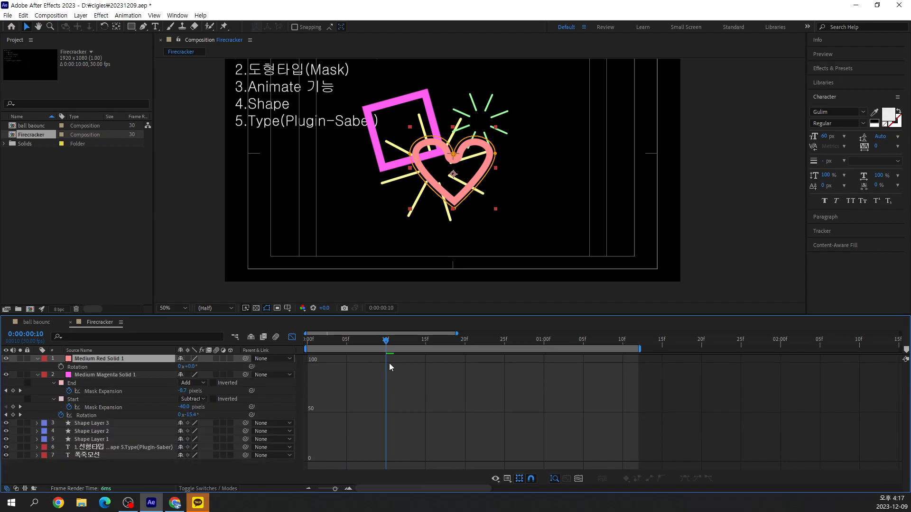
left_click_drag(388, 342, 290, 361)
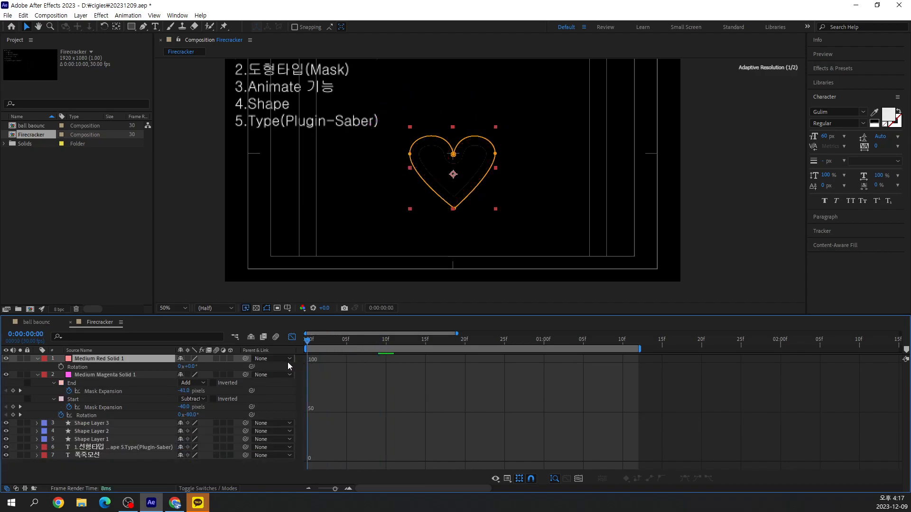
key("Page_Down")
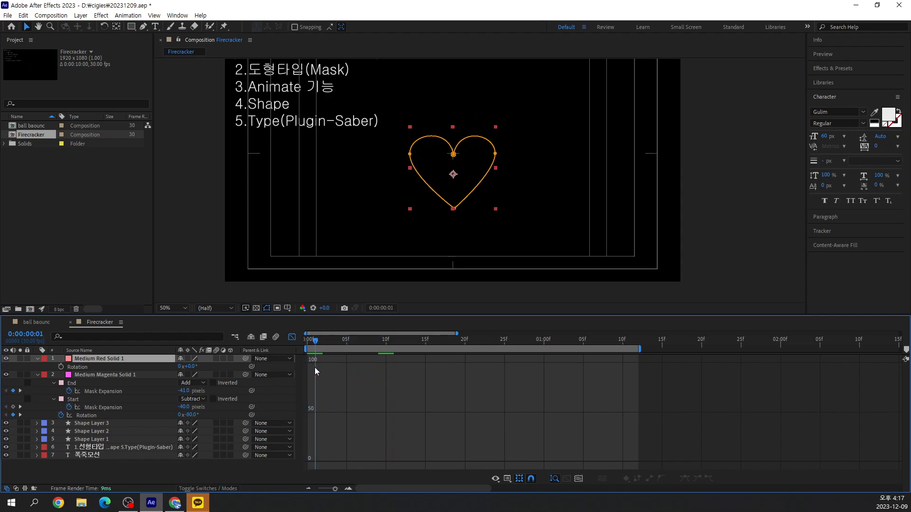
left_click_drag(453, 174, 453, 119)
Keyframe the heart's rotation at 35° on 0:00:00:01 and -151° on 0:00:01:00
left_click_drag(190, 367, 213, 369)
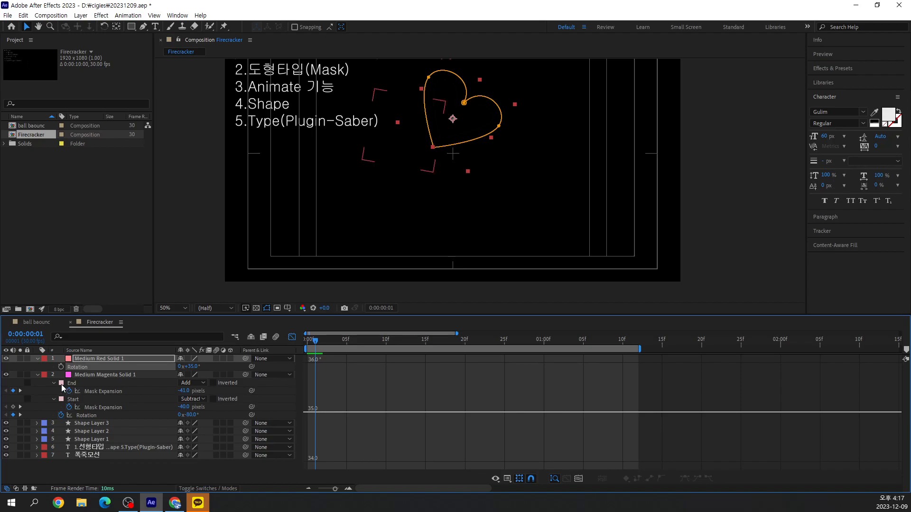
left_click(61, 367)
left_click_drag(316, 341, 549, 361)
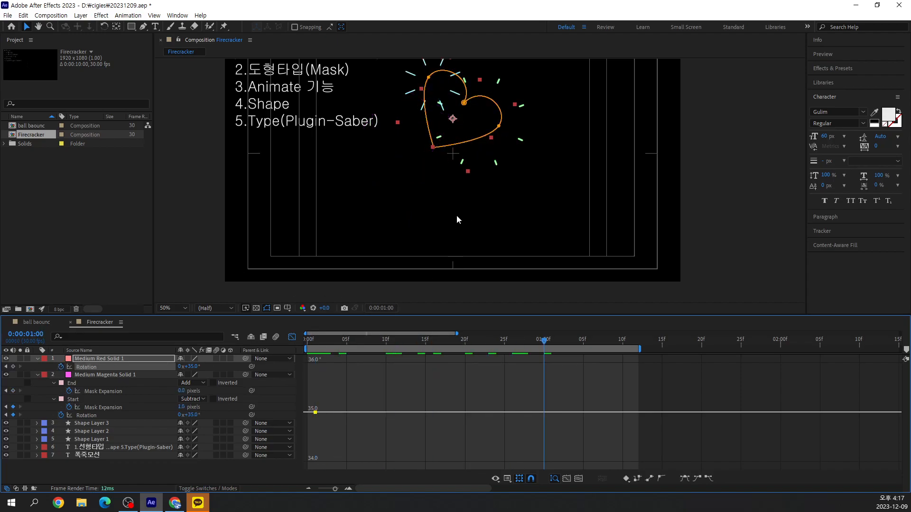
left_click_drag(192, 370, 117, 377)
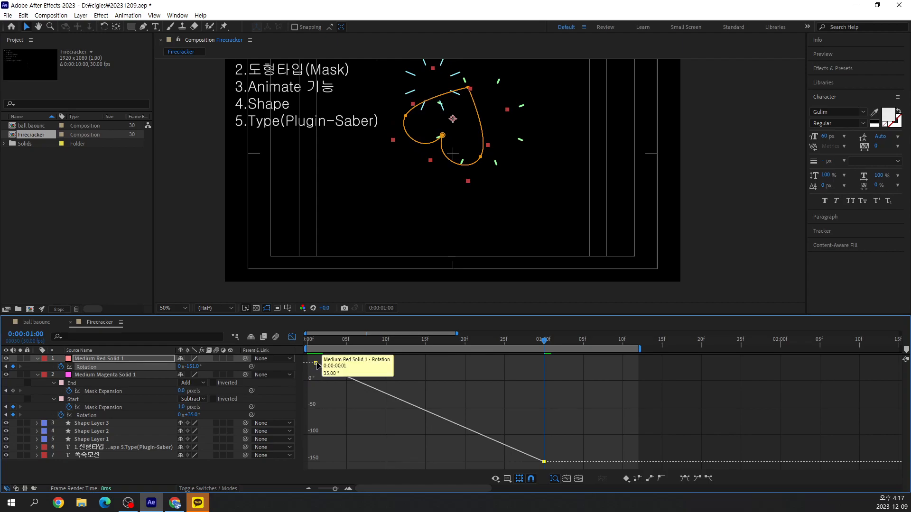
Ease both heart rotation keyframes and pull the first one's outgoing handle down for a faster start
left_click(95, 367)
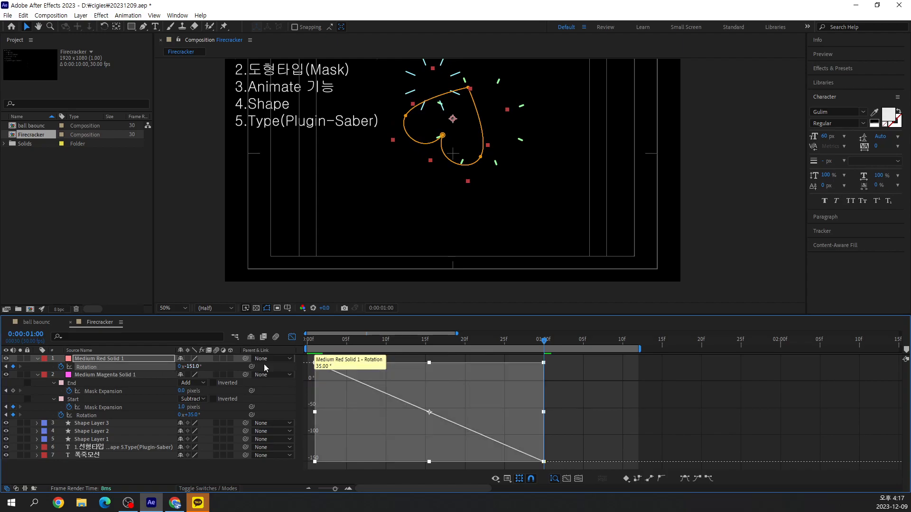
left_click(697, 478)
left_click(709, 479)
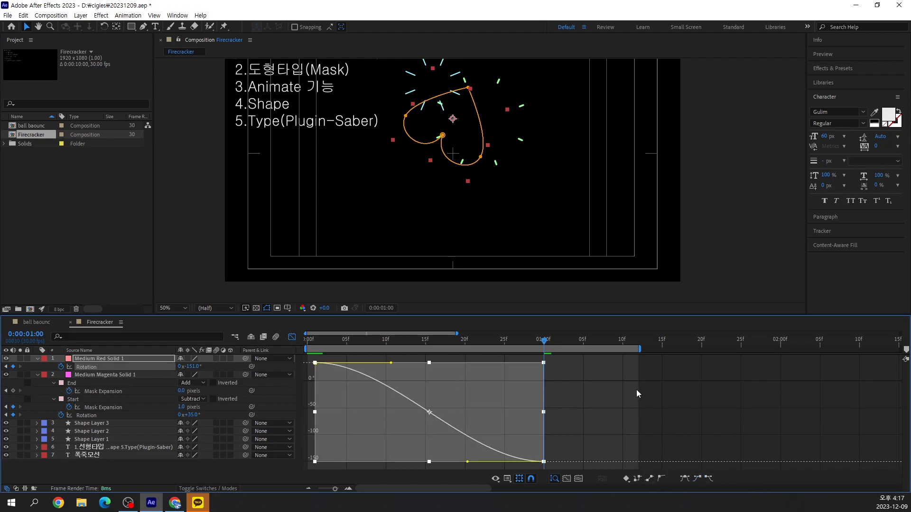
left_click(549, 383)
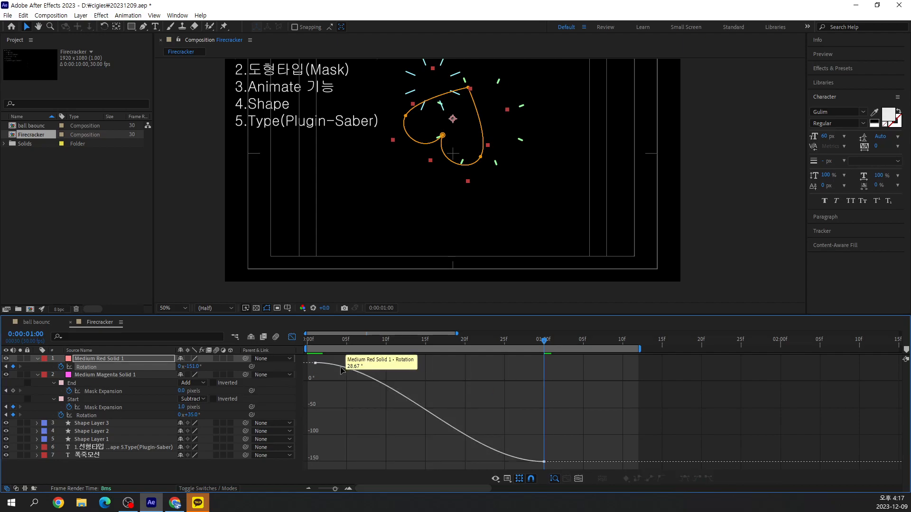
left_click(316, 363)
left_click_drag(391, 364, 366, 421)
Play the composition from 0:00:00:00 to review the heart's rotation
left_click_drag(545, 342, 237, 368)
key("space")
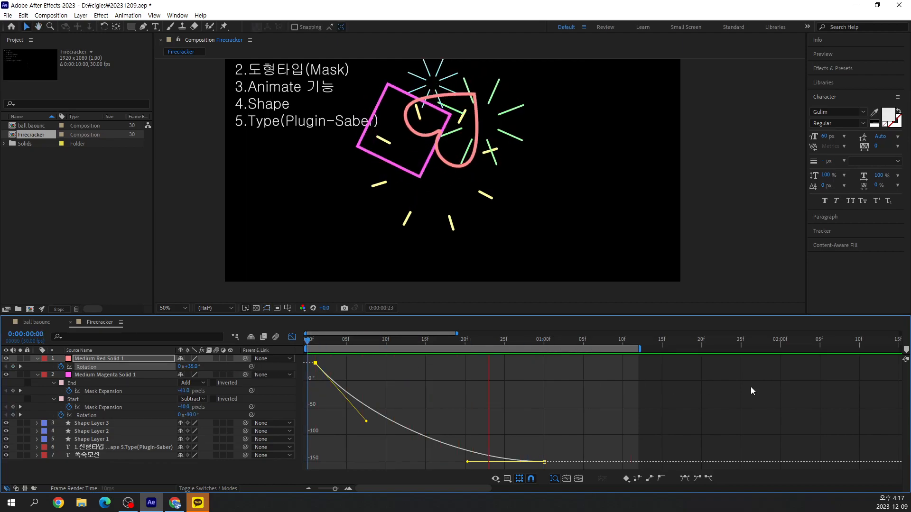
key("space")
Scale the heart layer to 80% at 0:00:00:17, move it up and left, and play from the start
left_click(445, 340)
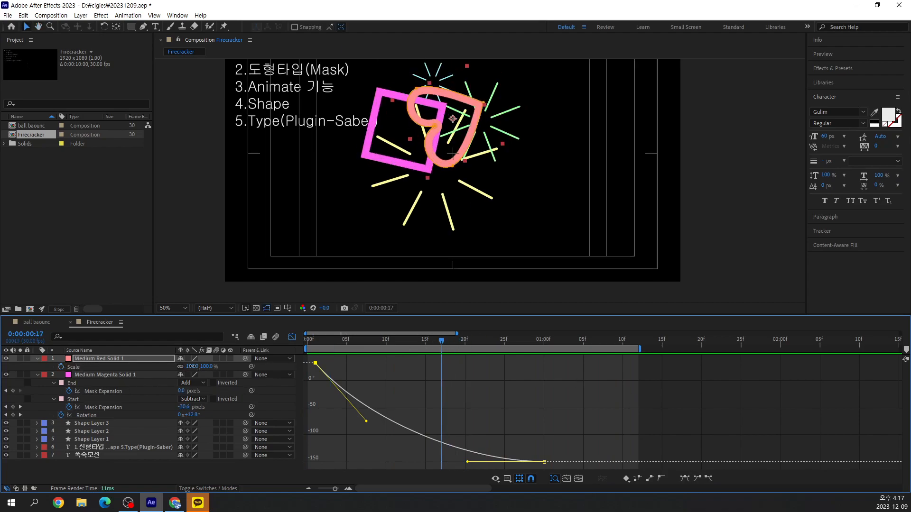
left_click_drag(192, 367, 182, 368)
left_click_drag(451, 125, 433, 101)
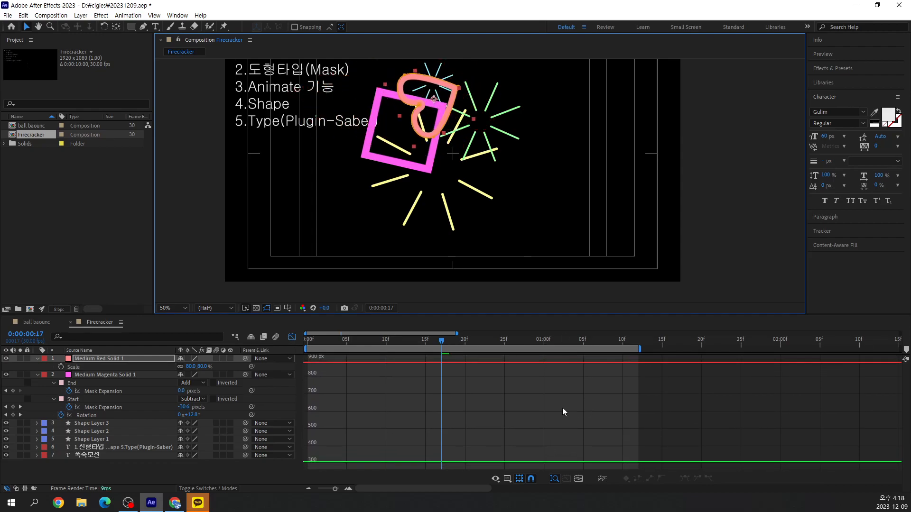
left_click_drag(440, 342, 281, 367)
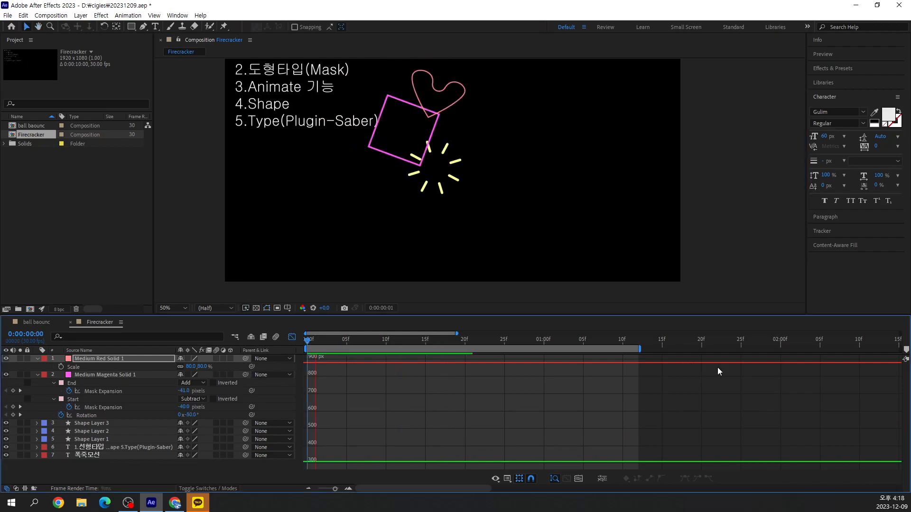